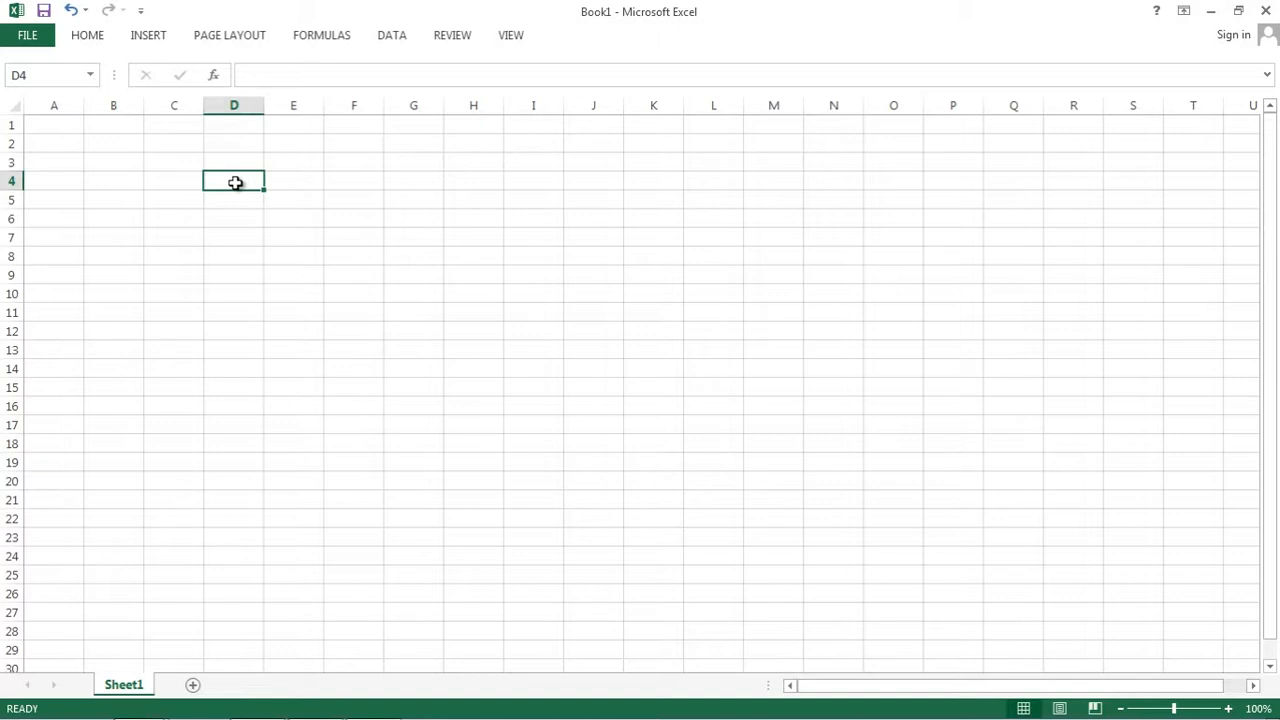
type("=")
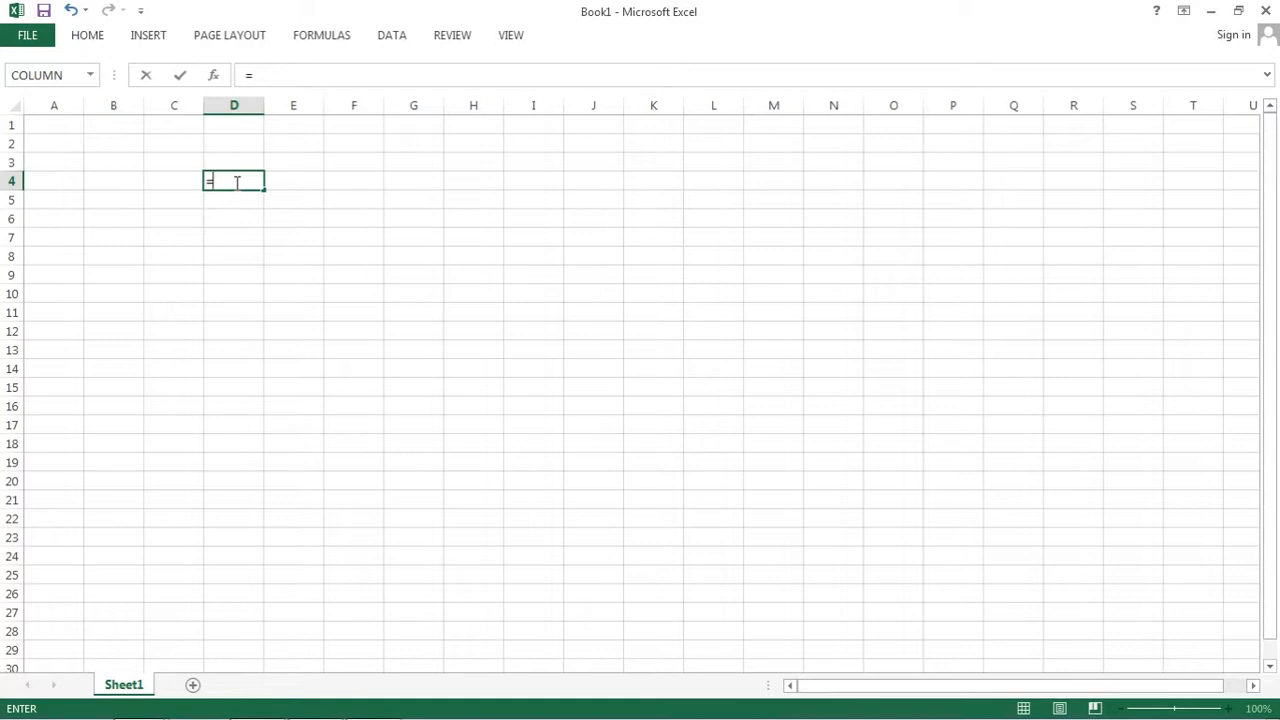
key("BackSpace")
left_click(289, 189)
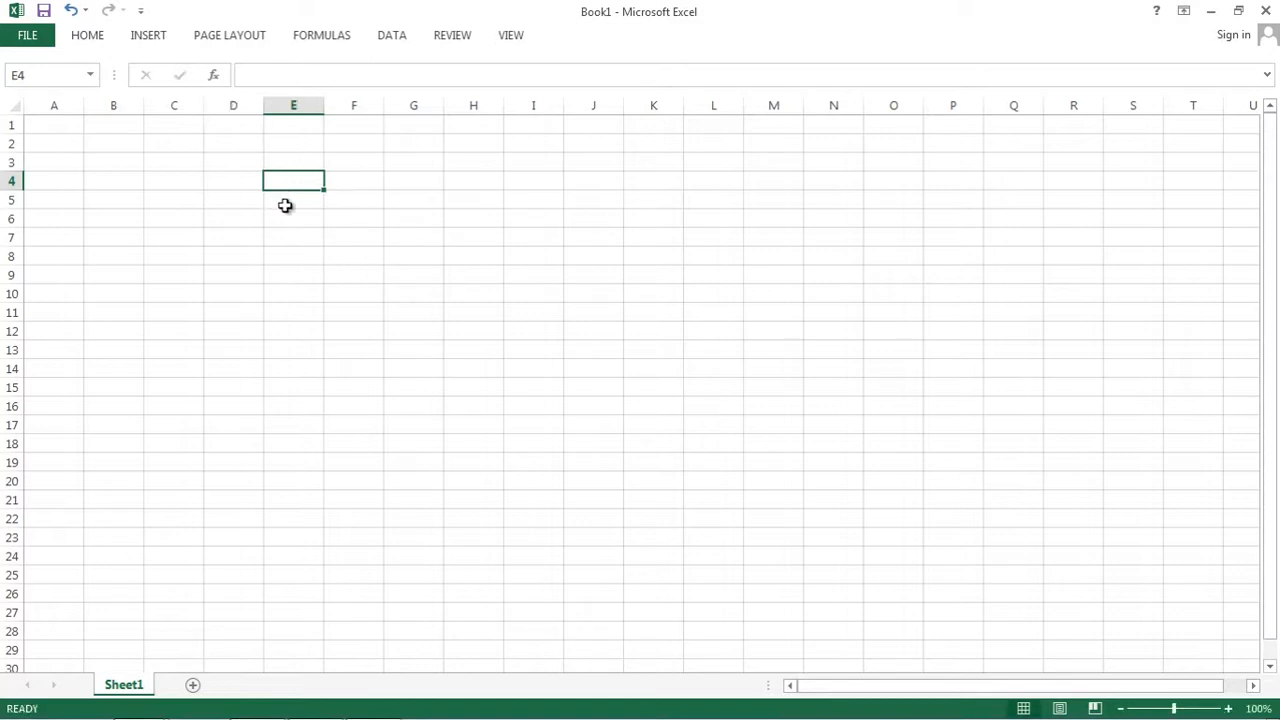
left_click(285, 205)
left_click(286, 183)
left_click(290, 202)
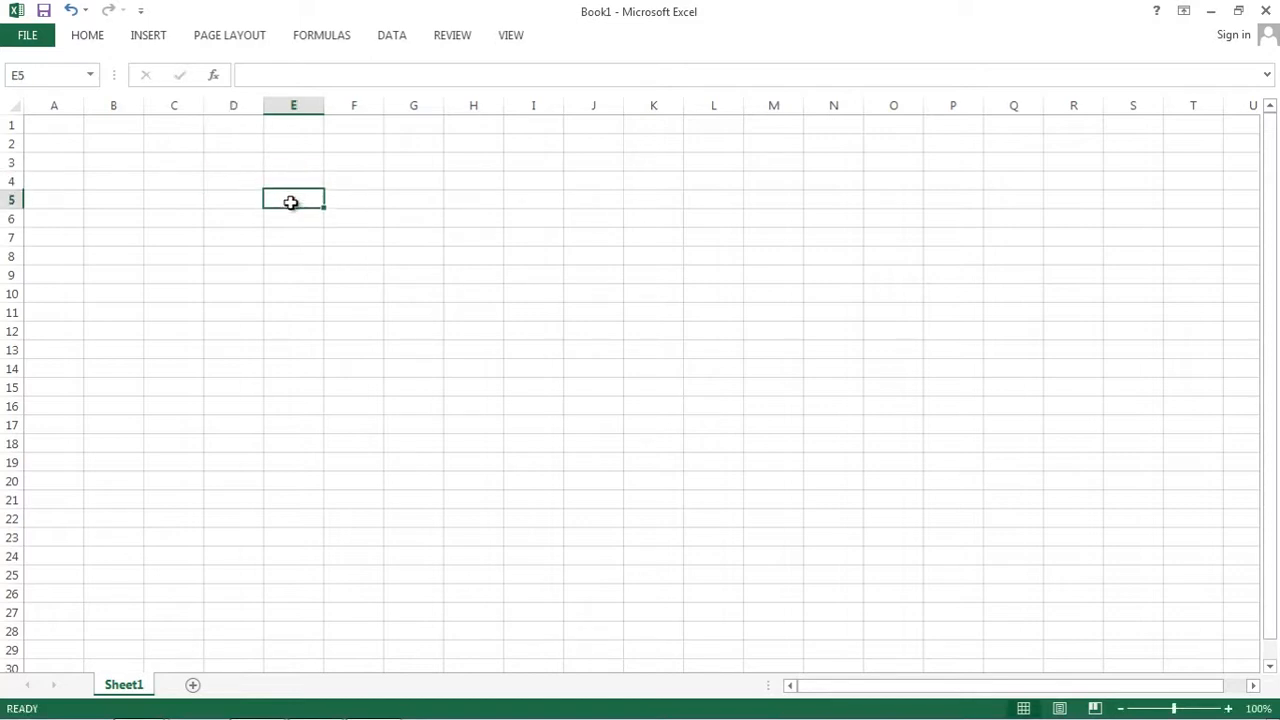
Step: Enter the formula =5+8 in cell E4 and reselect the cell to check its formula
left_click(288, 183)
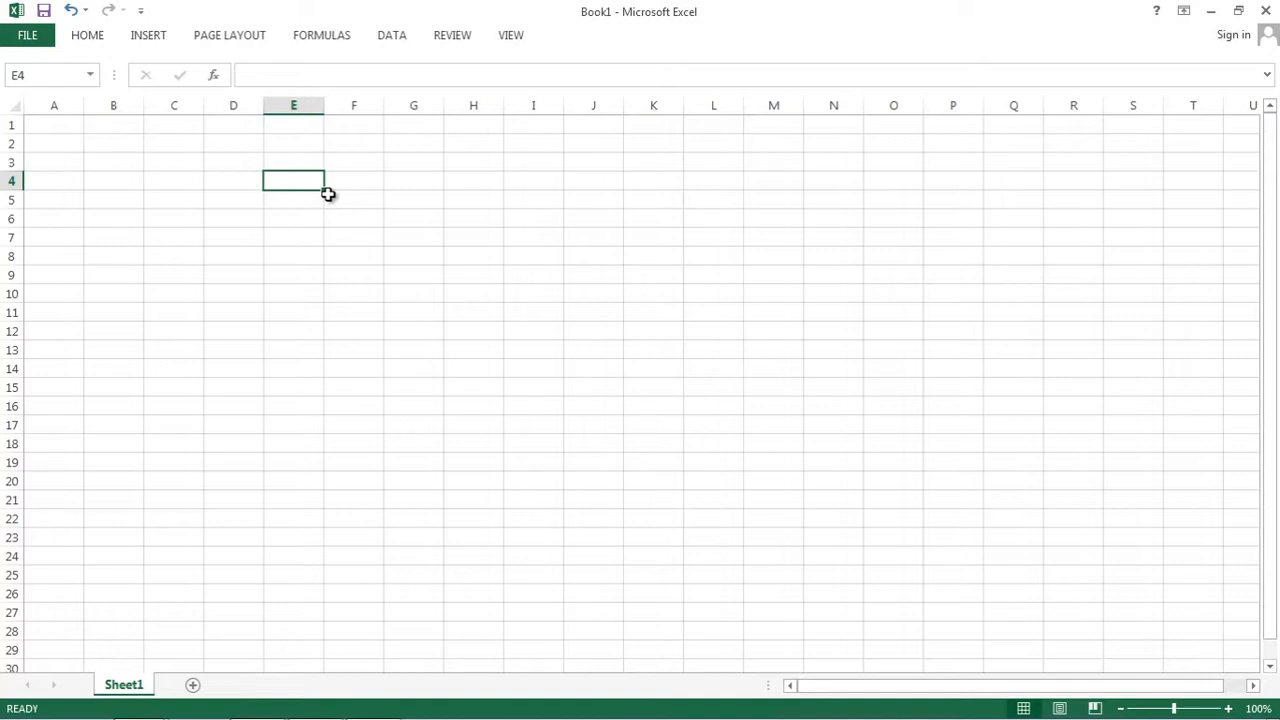
type("=")
key("BackSpace")
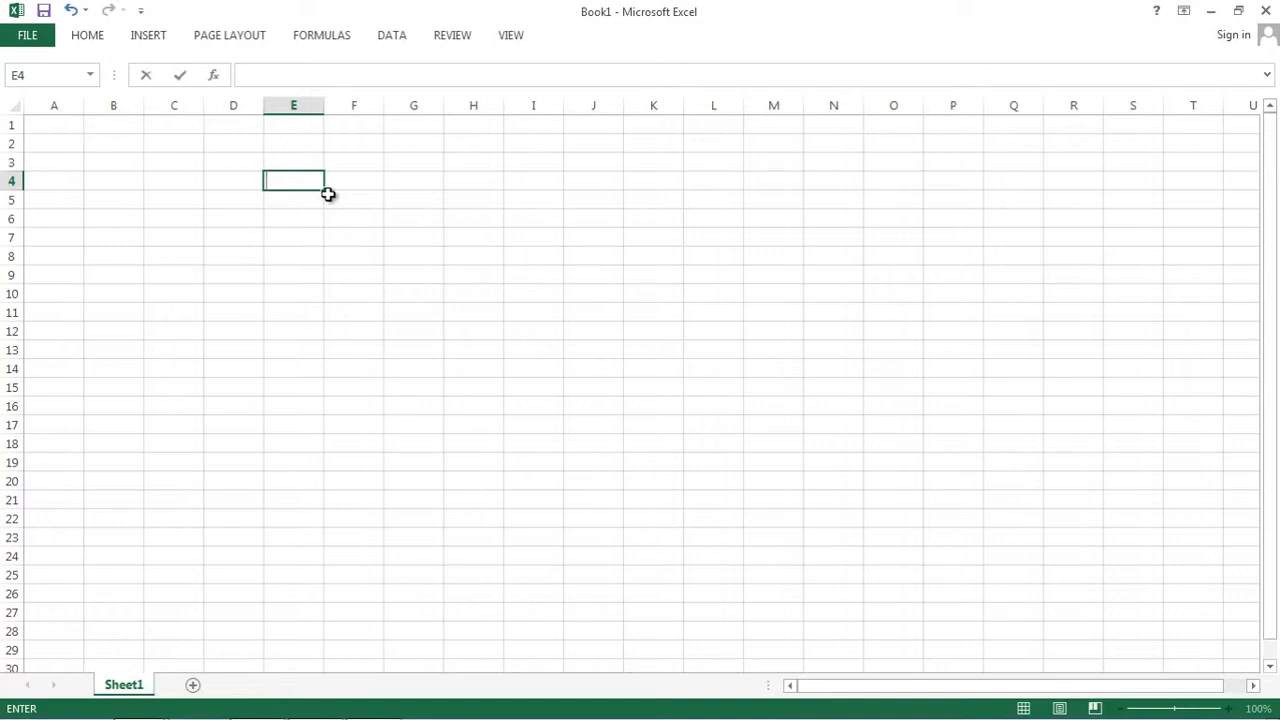
type("=5+8")
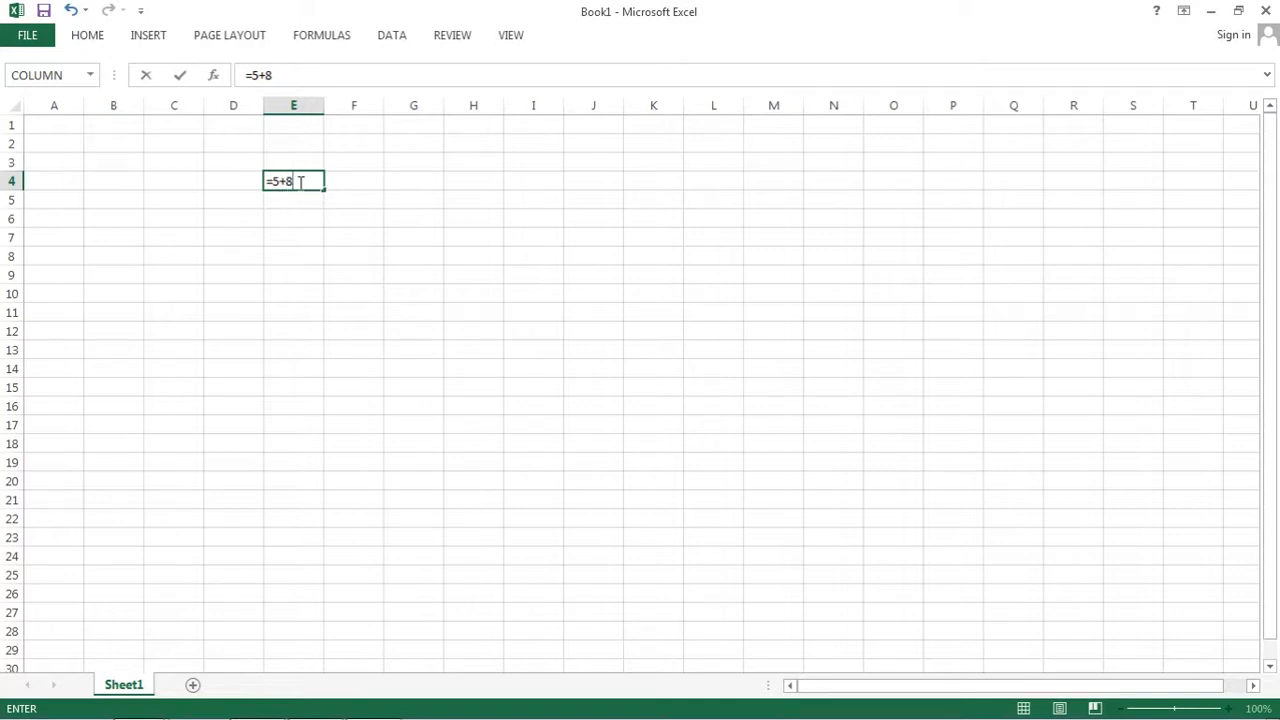
key("Return")
left_click(299, 182)
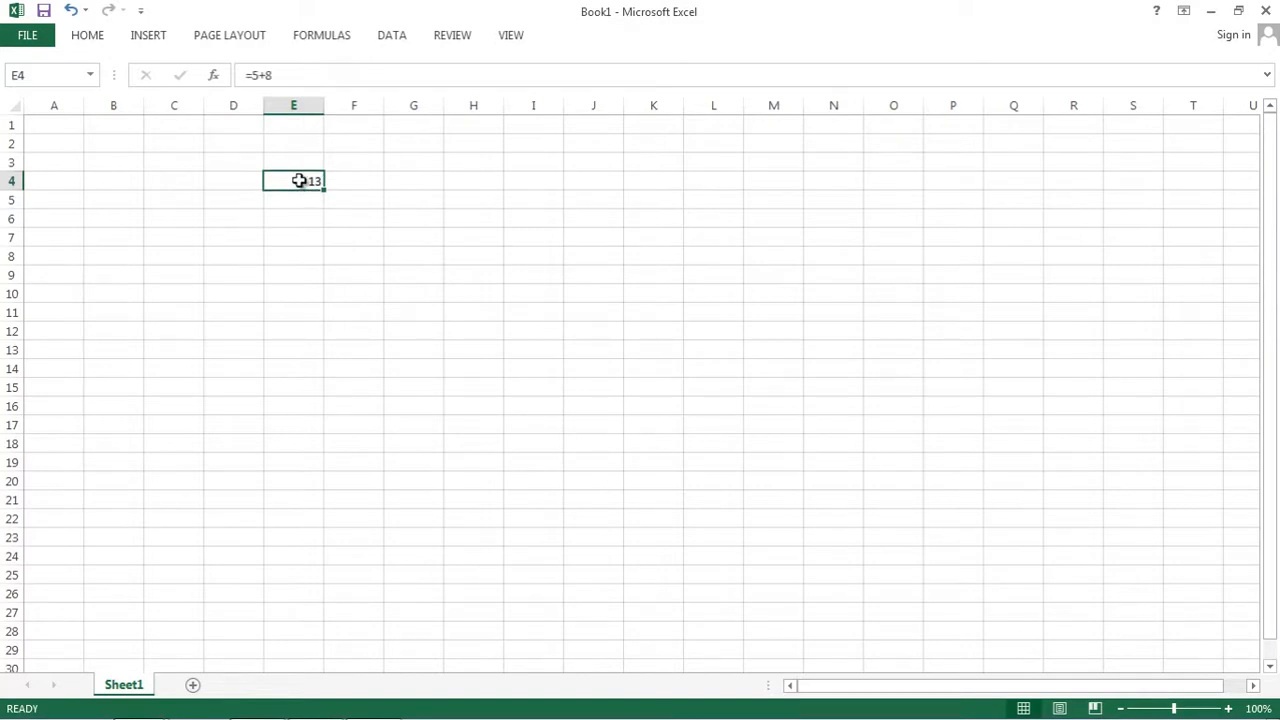
left_click(343, 177)
left_click(306, 180)
left_click(293, 219)
left_click(281, 181)
Step: Enter the value 5 in cell B5 and the value 9 in cell B6
left_click(134, 200)
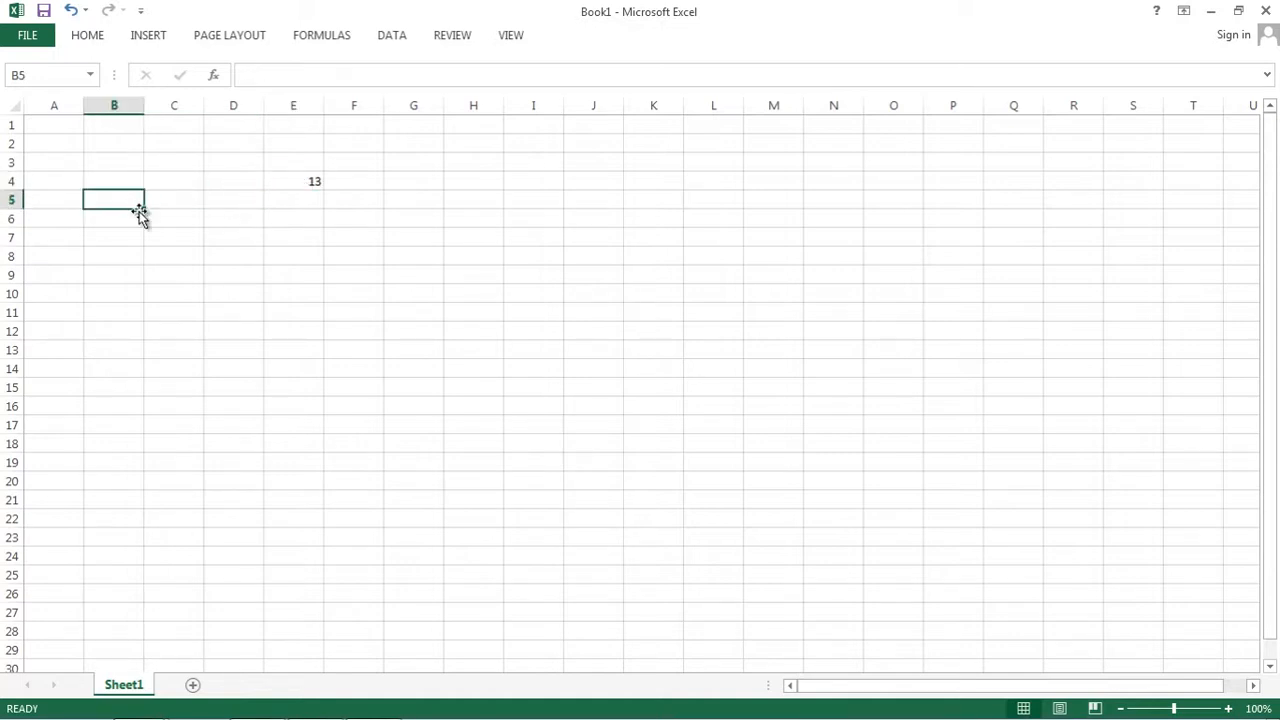
left_click(135, 230)
left_click(131, 203)
type("5")
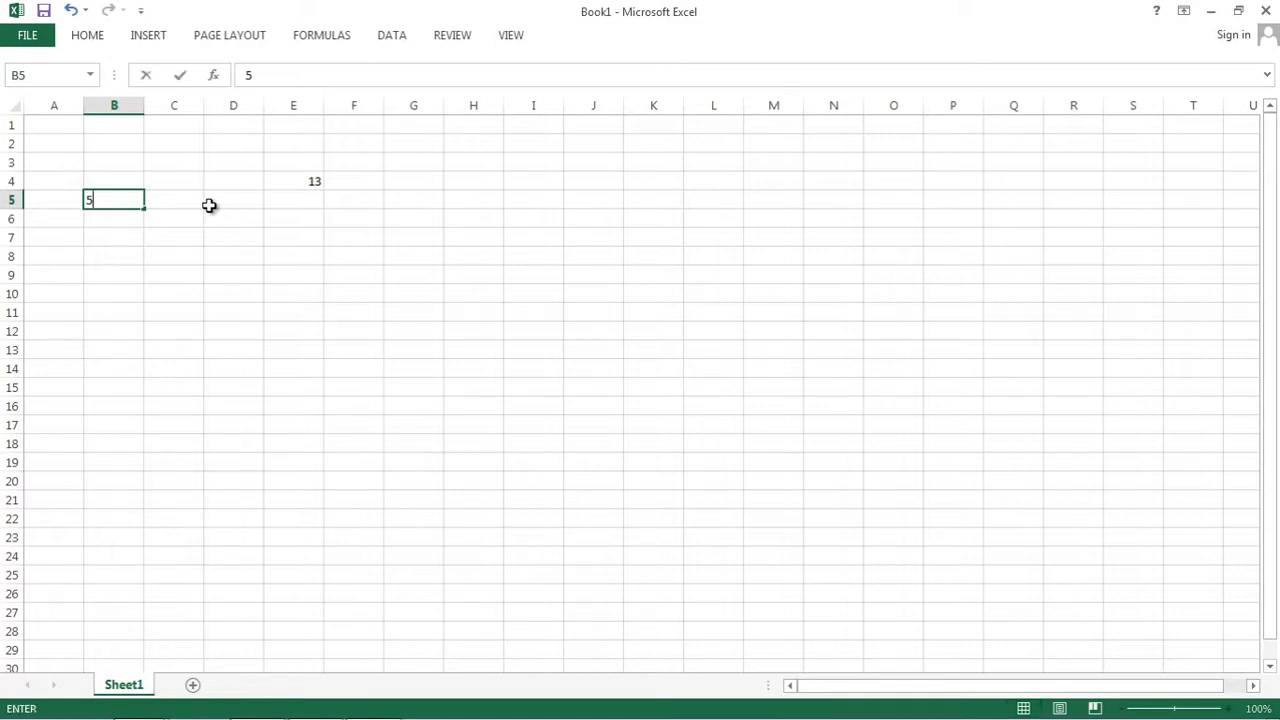
key("Return")
type("9")
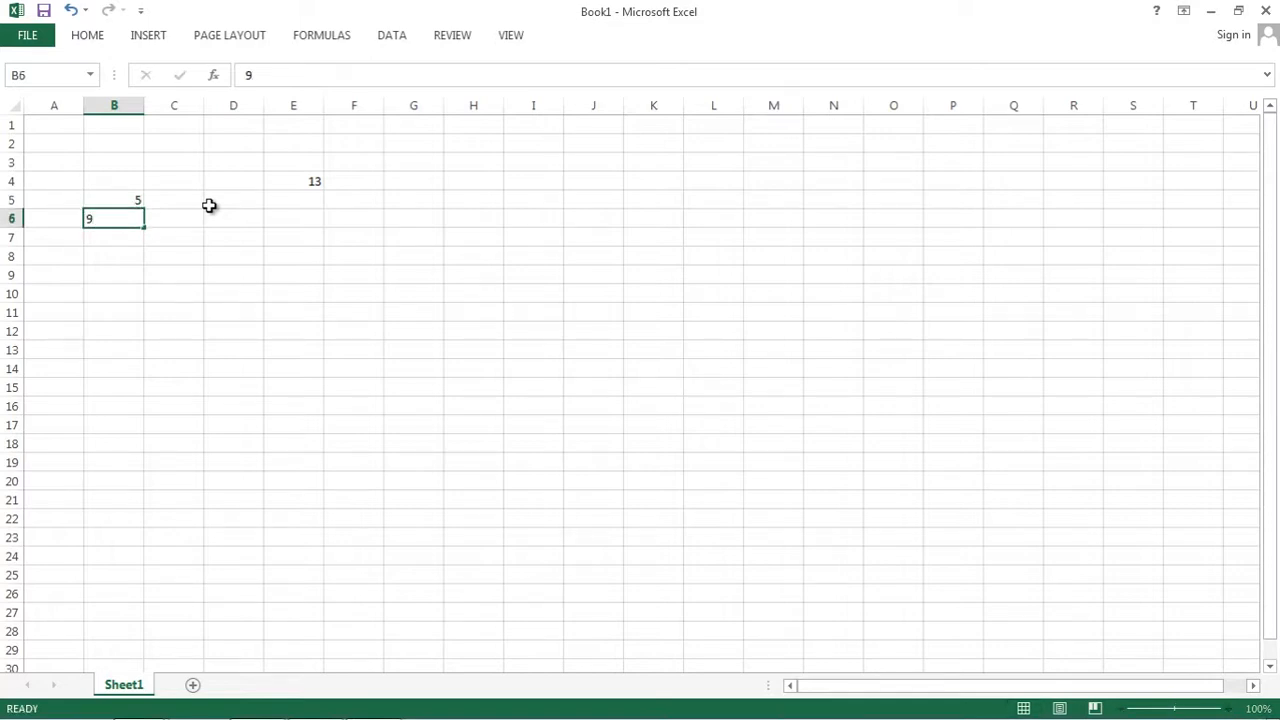
key("Return")
key("Up")
key("Up")
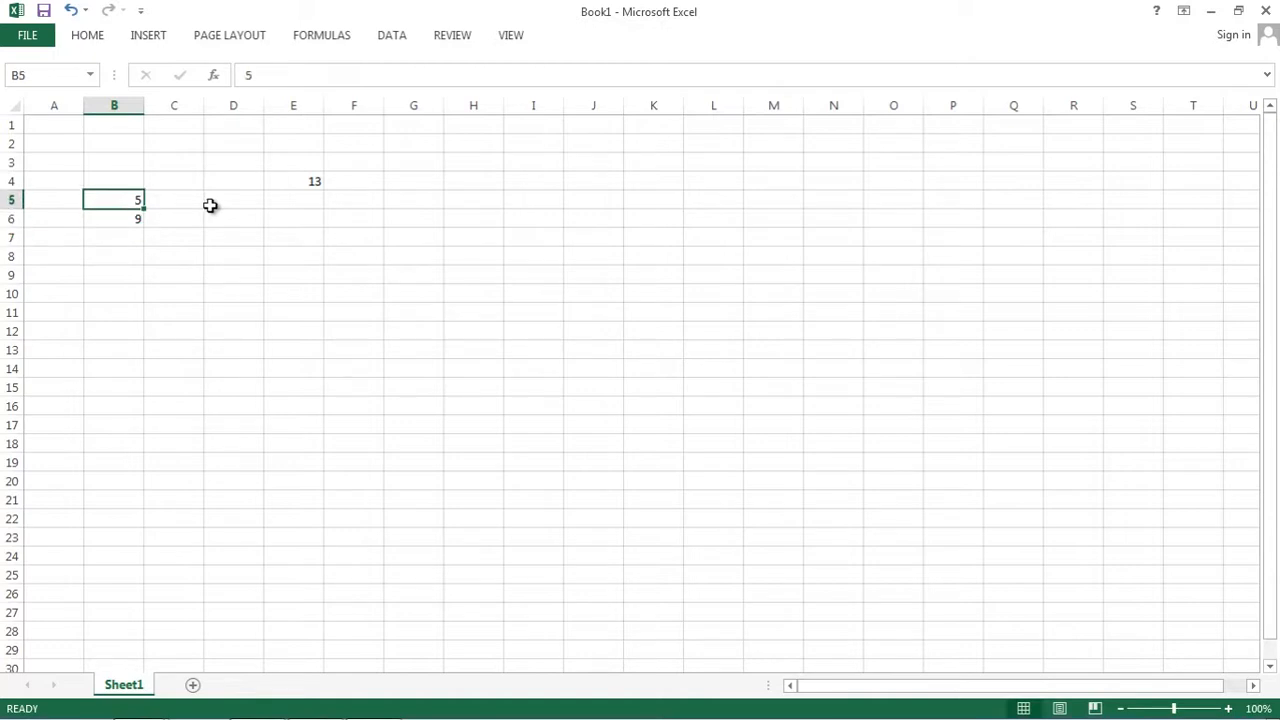
left_click(136, 220)
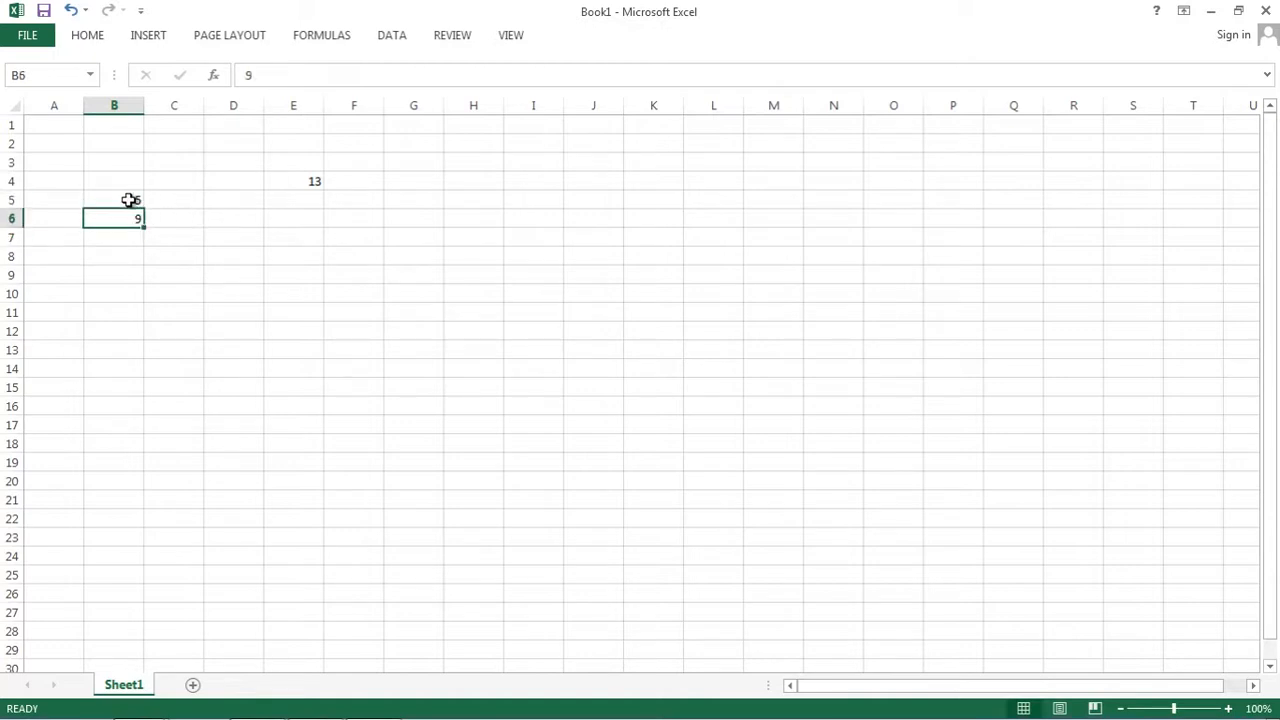
left_click(130, 201)
left_click(137, 218)
Step: Enter the formula =B5+B6 in cell E5 to add the two numbers by cell reference
left_click(304, 203)
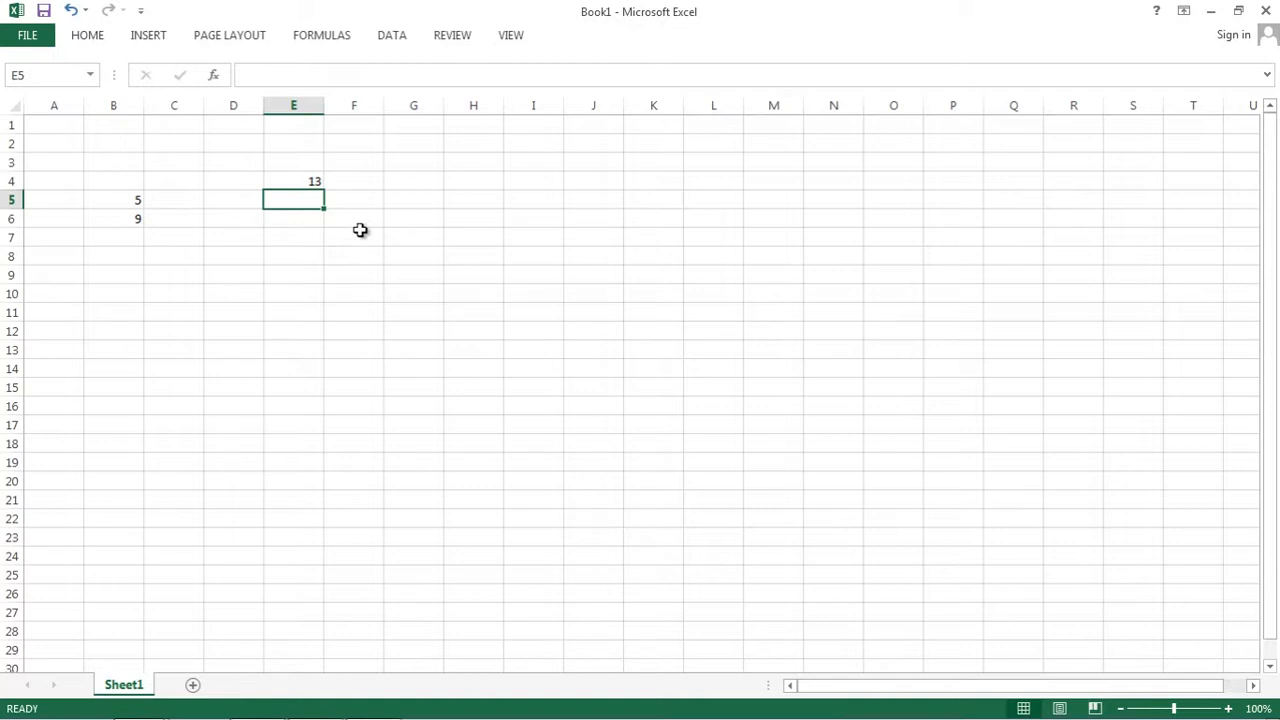
type("=")
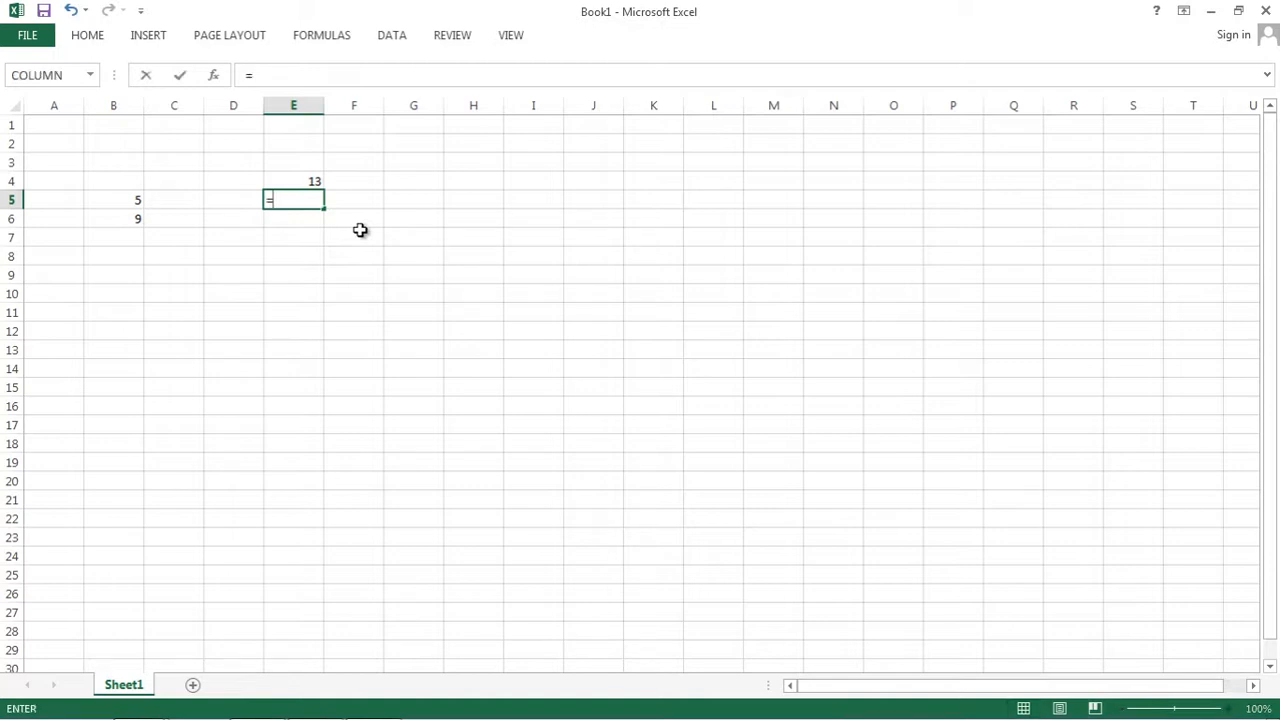
type("b")
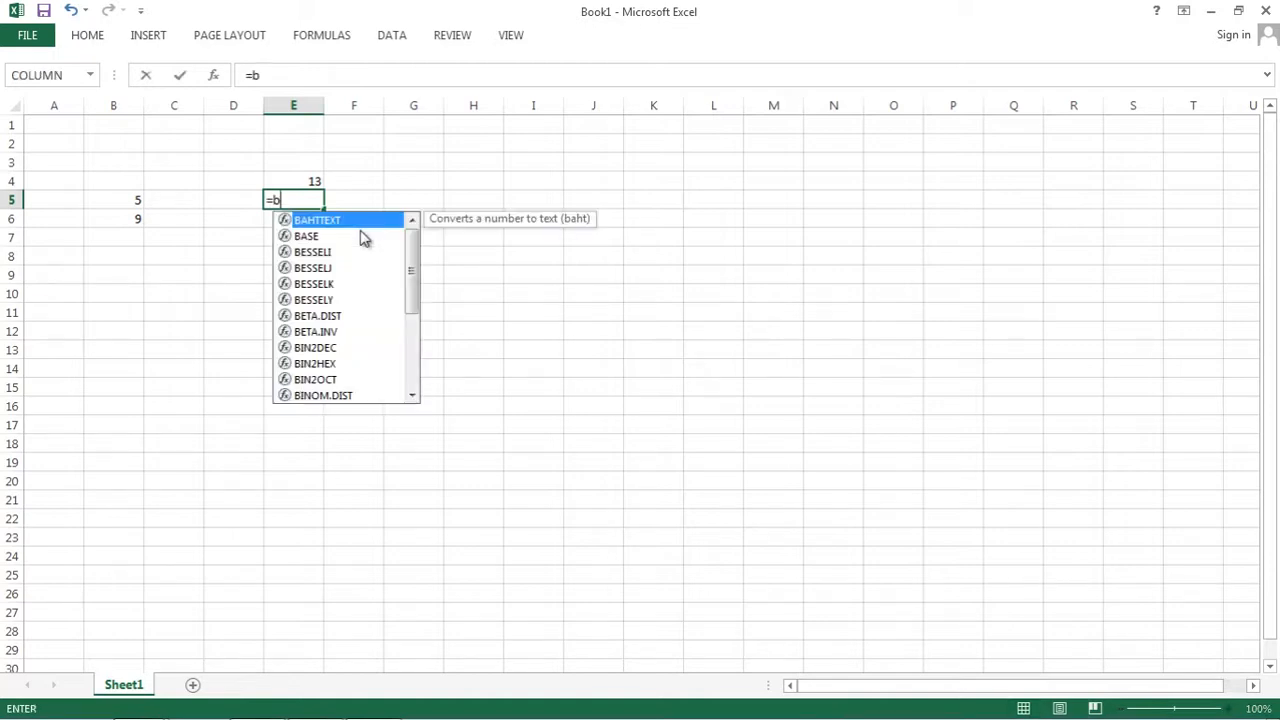
type("5")
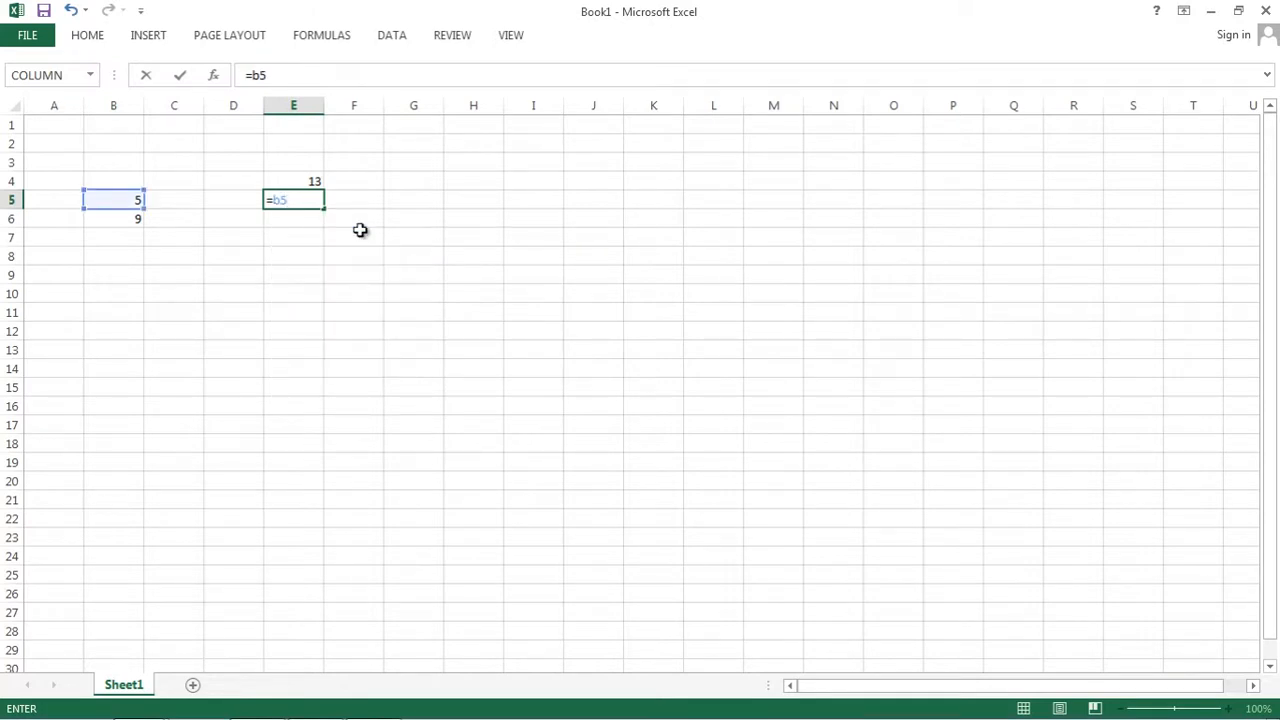
type("+b6")
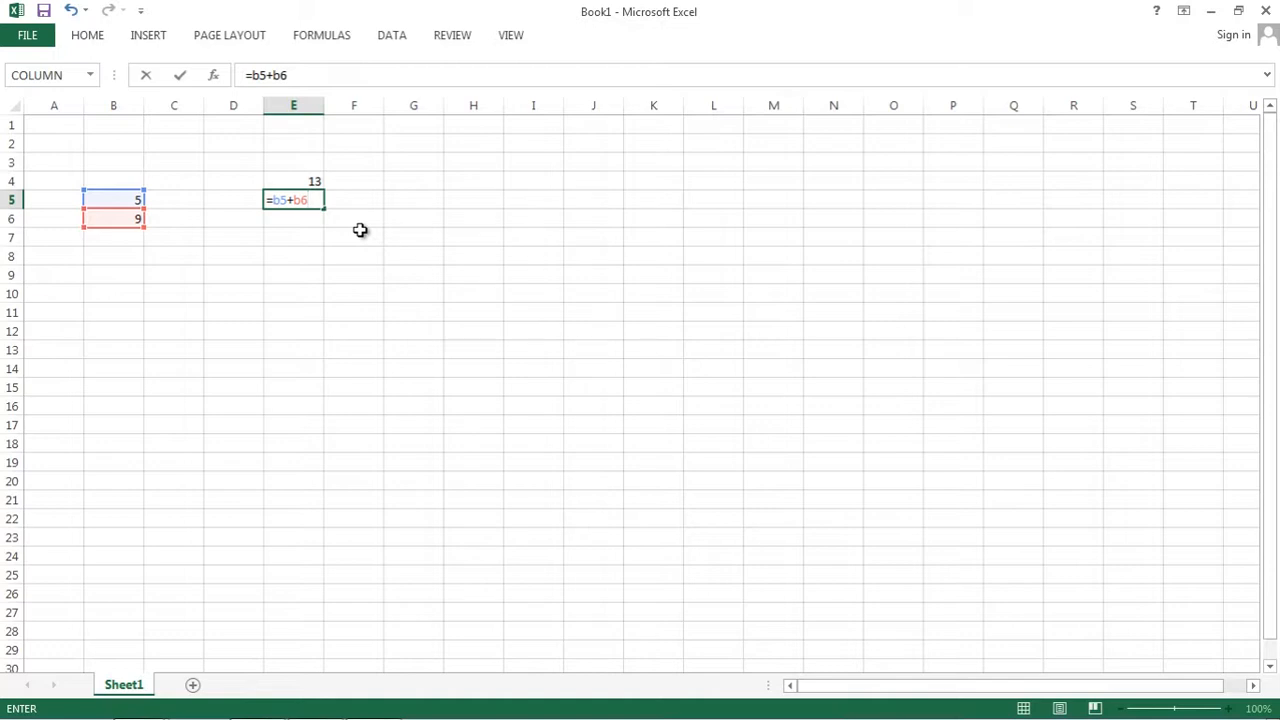
key("Return")
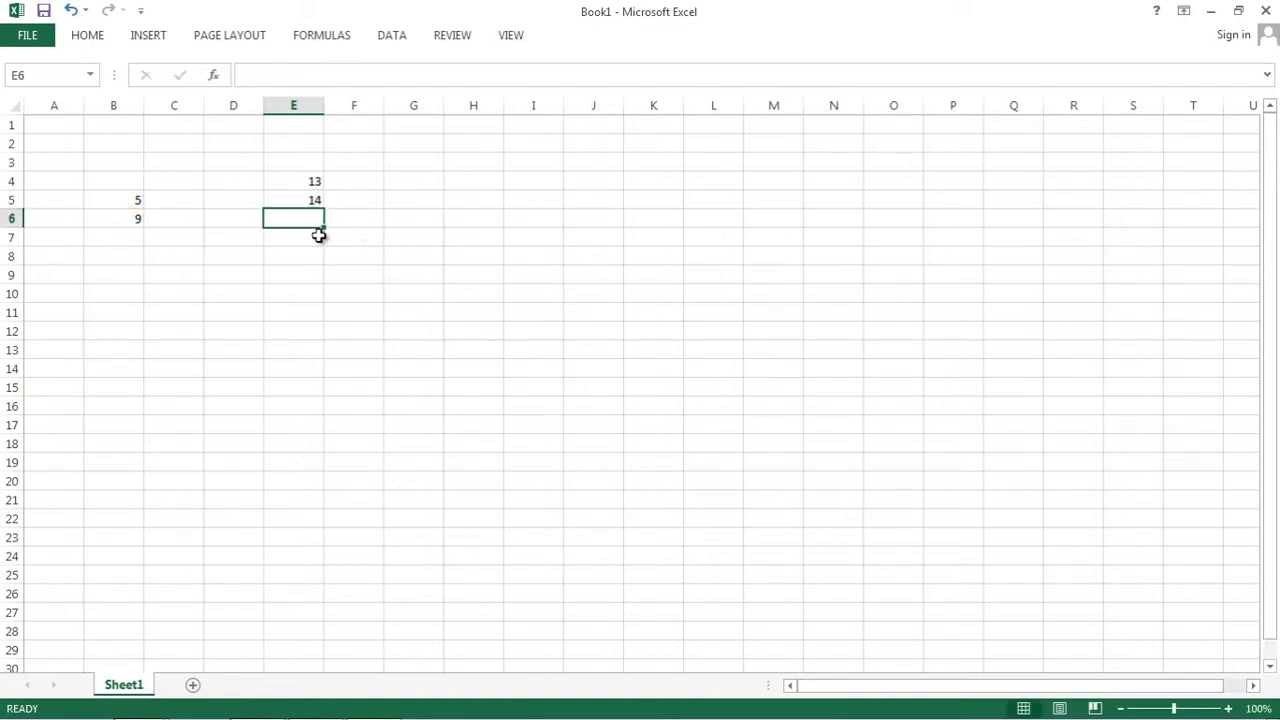
left_click(306, 200)
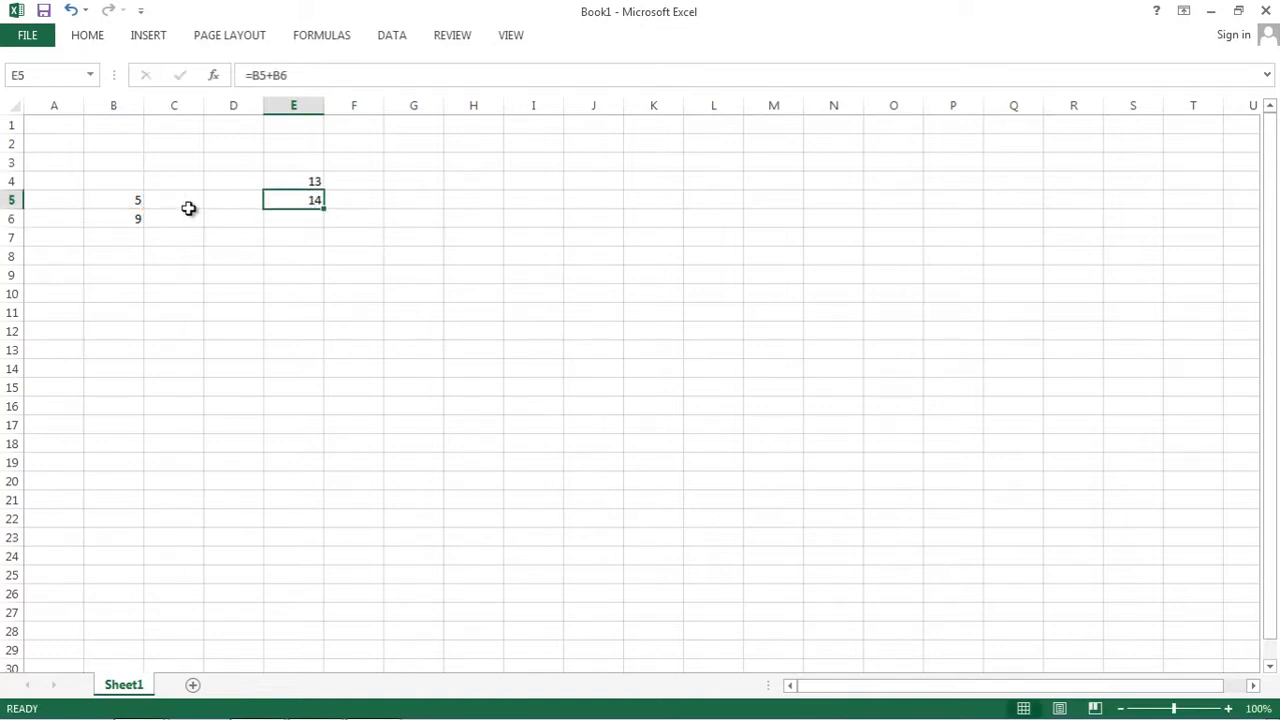
Step: Examine the formula in cell E5 alongside the contents of its referenced cells B5 and B6
left_click(134, 216)
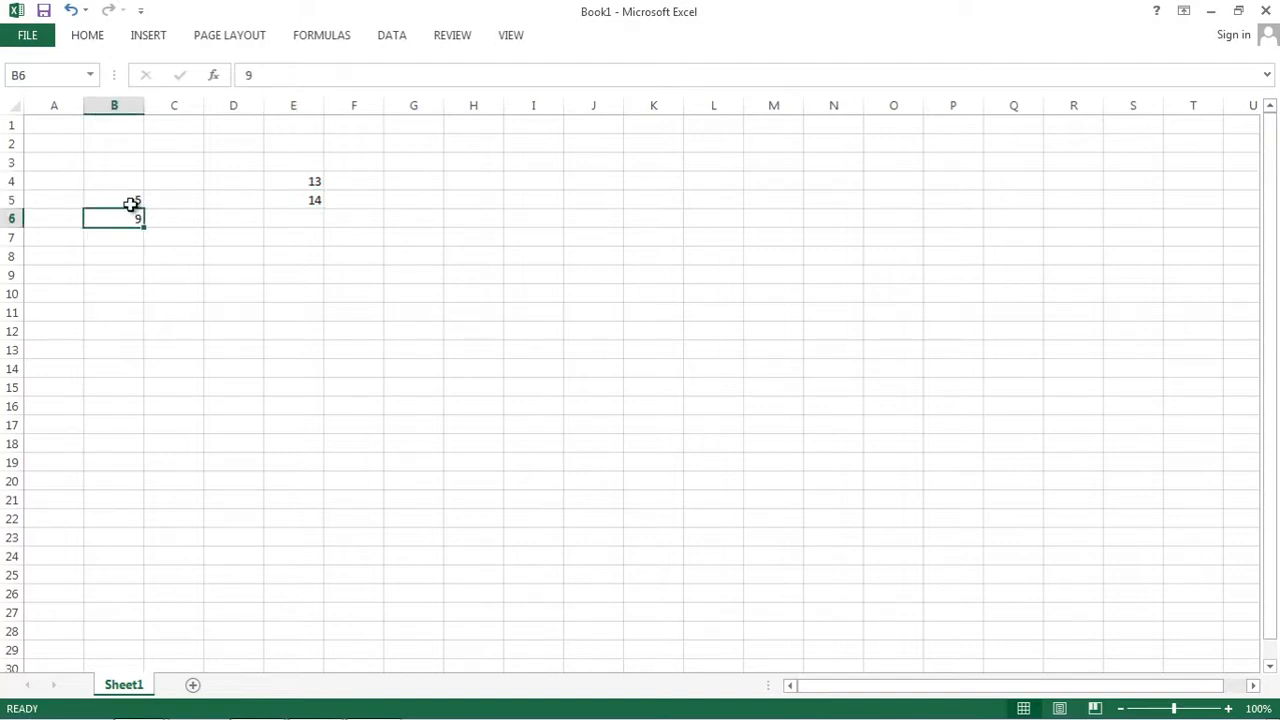
left_click(131, 200)
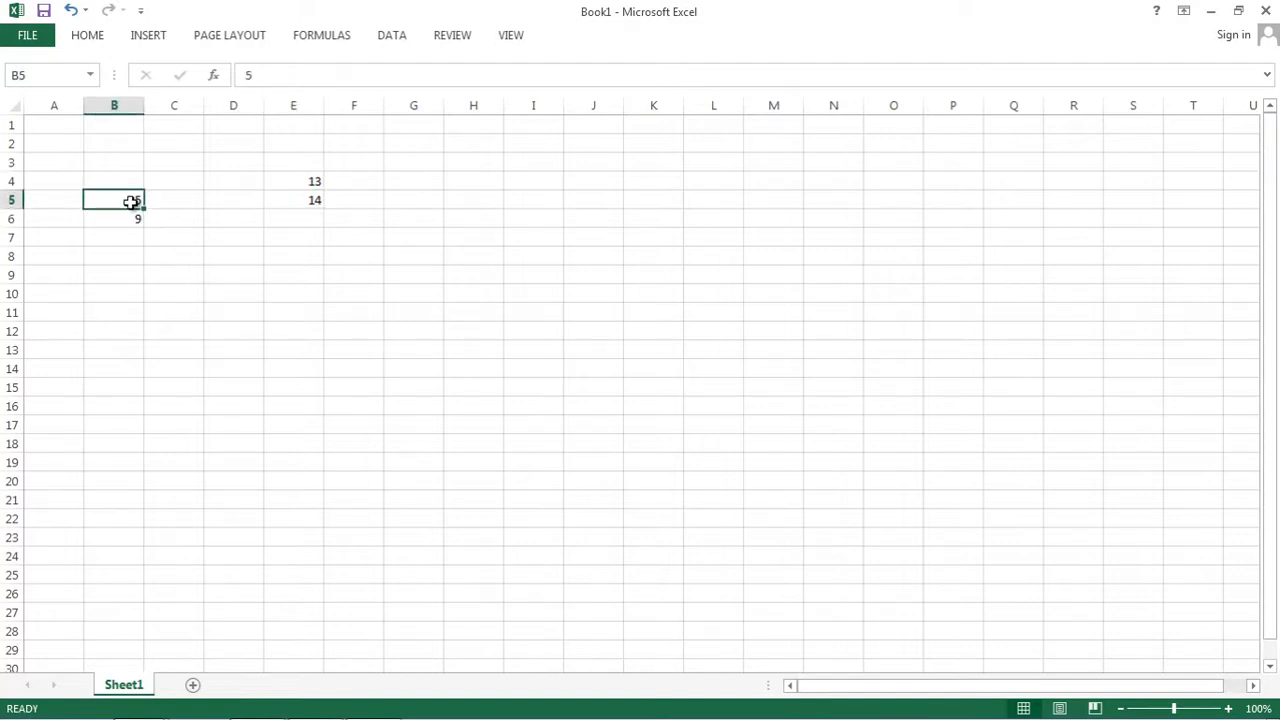
left_click(300, 202)
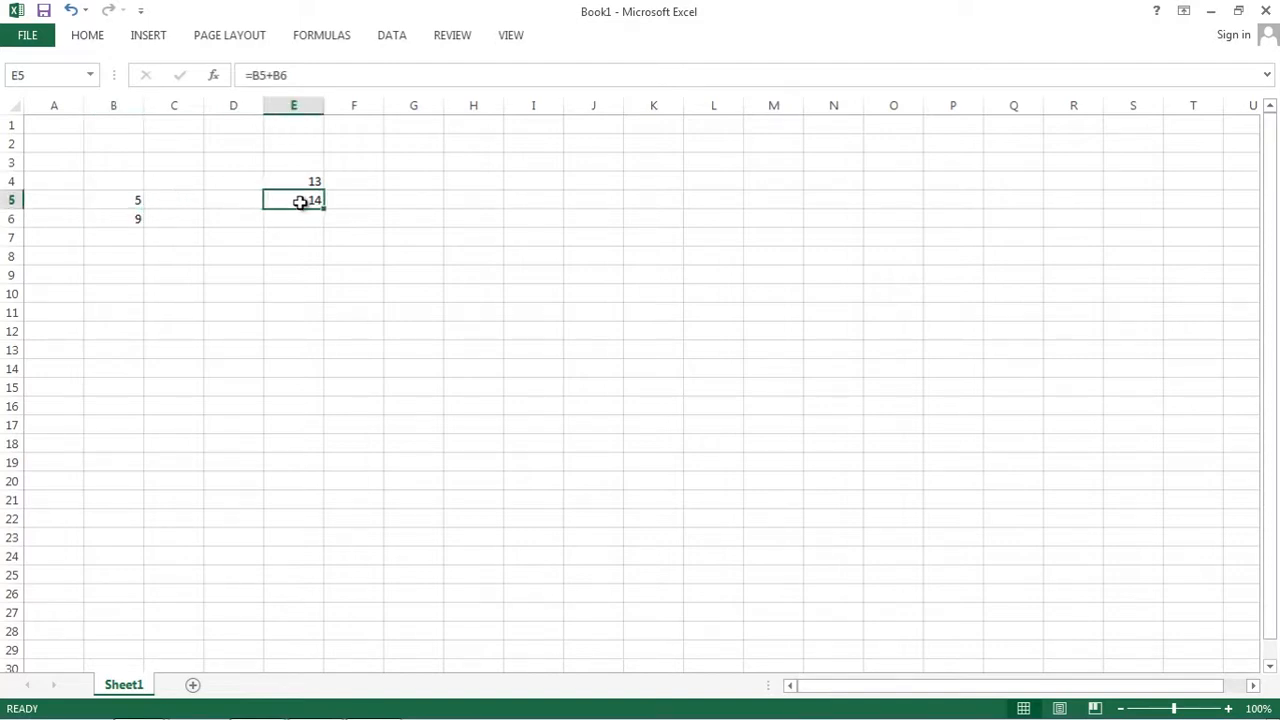
left_click(124, 200)
left_click(129, 217)
left_click(129, 200)
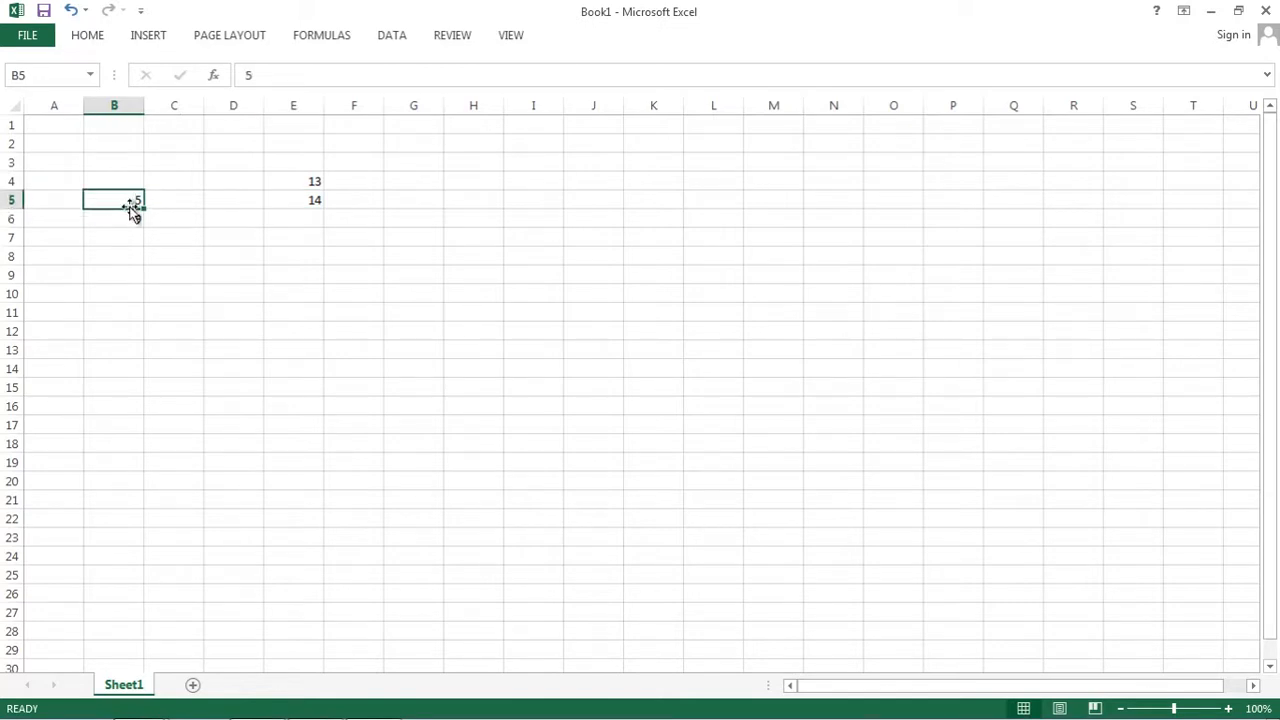
left_click(131, 217)
left_click(131, 200)
left_click(136, 217)
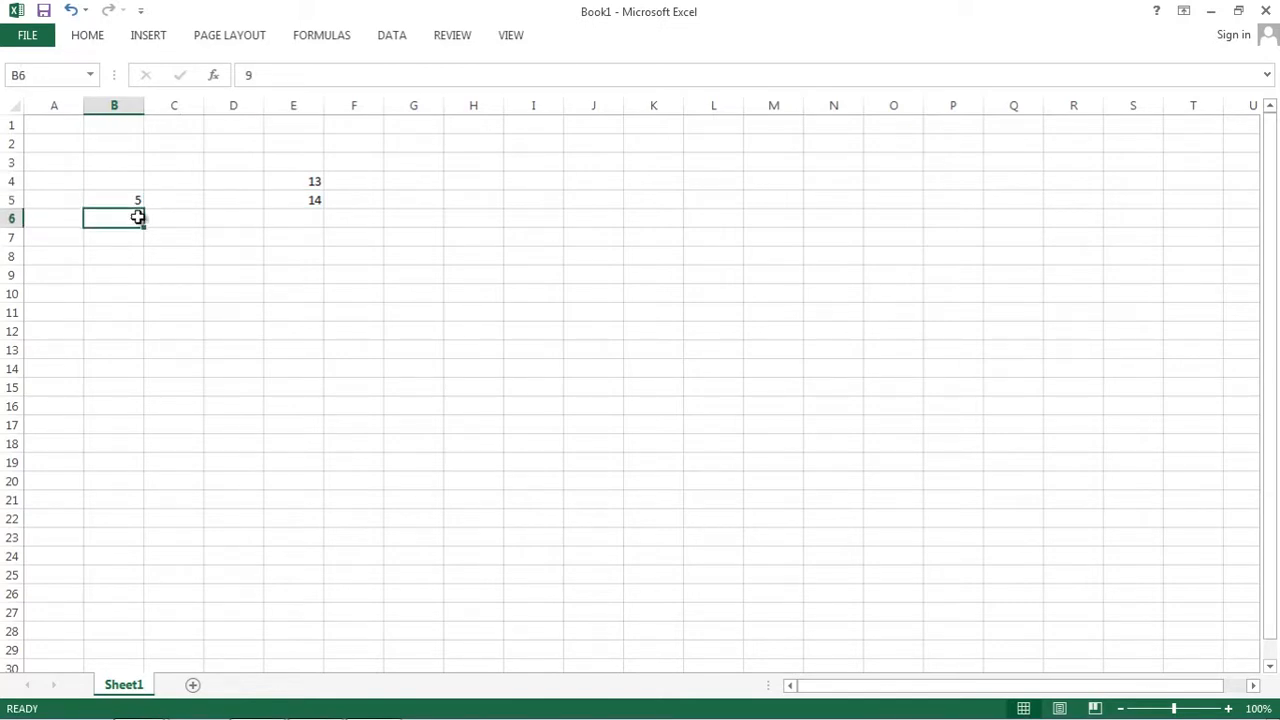
left_click(305, 201)
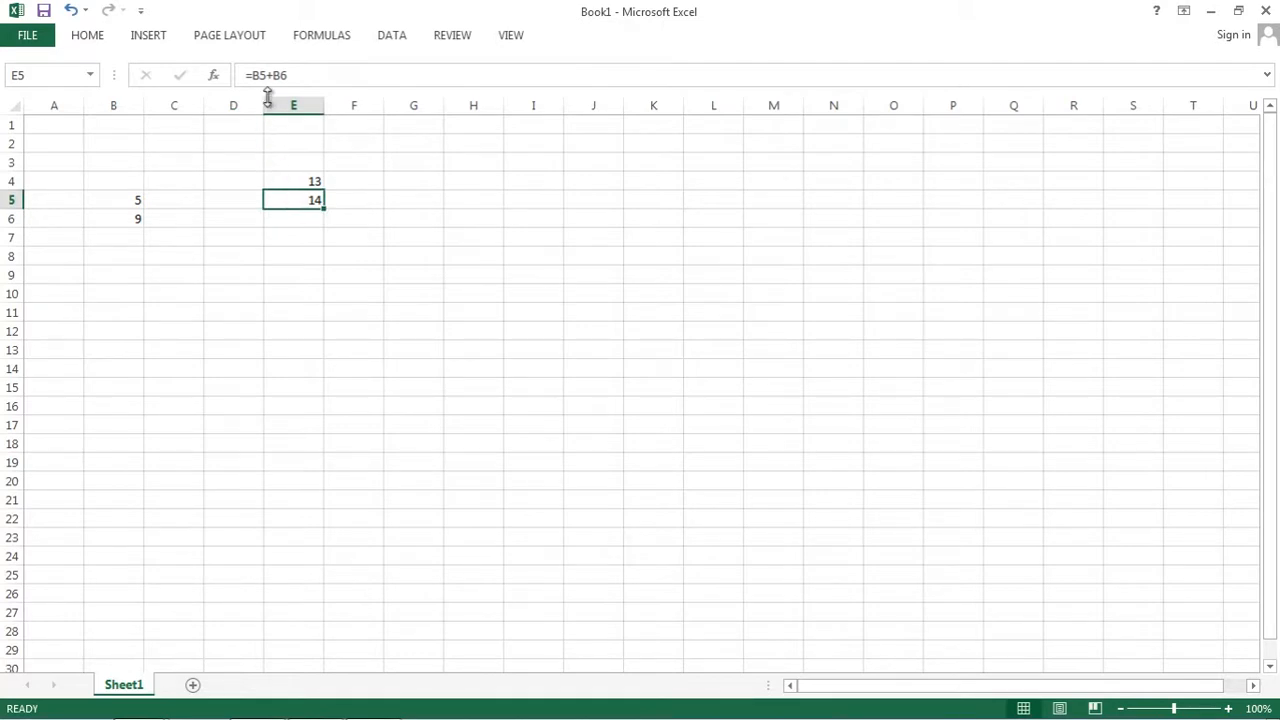
left_click(134, 203)
left_click(135, 218)
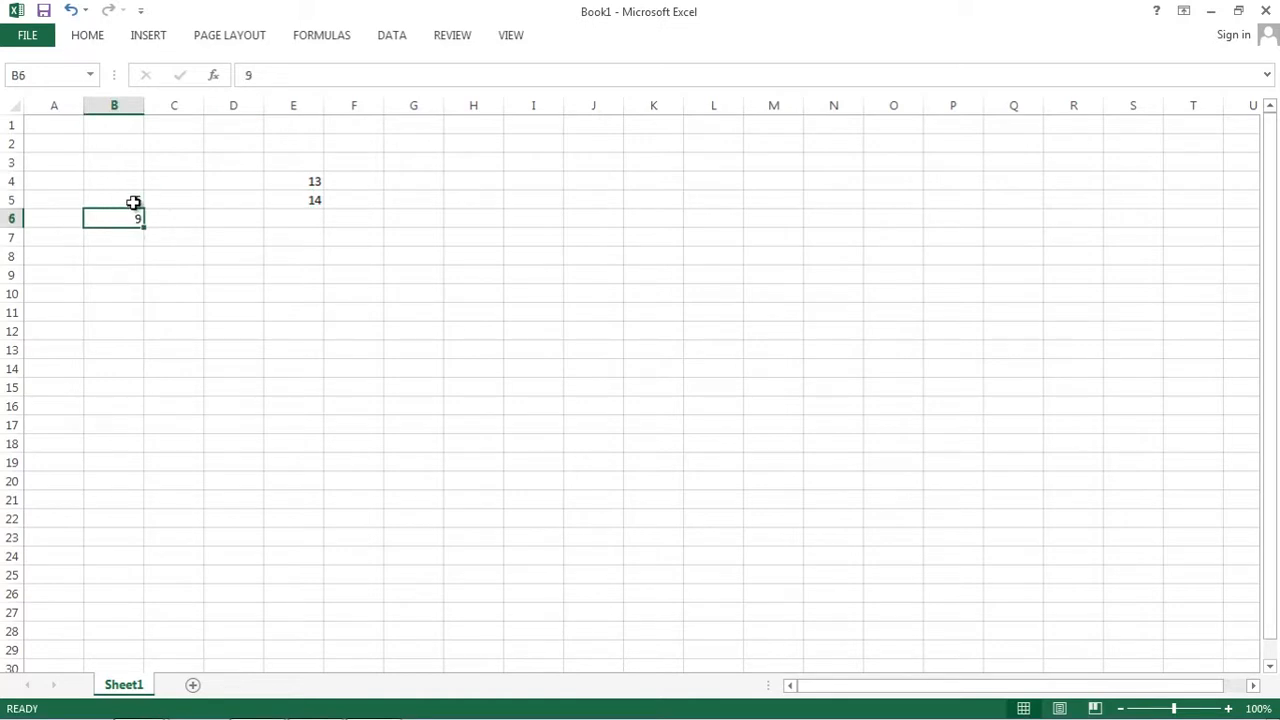
Step: Set cell B5 to 10 and compare the cell-reference formula in E5 with the fixed-number formula in E4
left_click(140, 202)
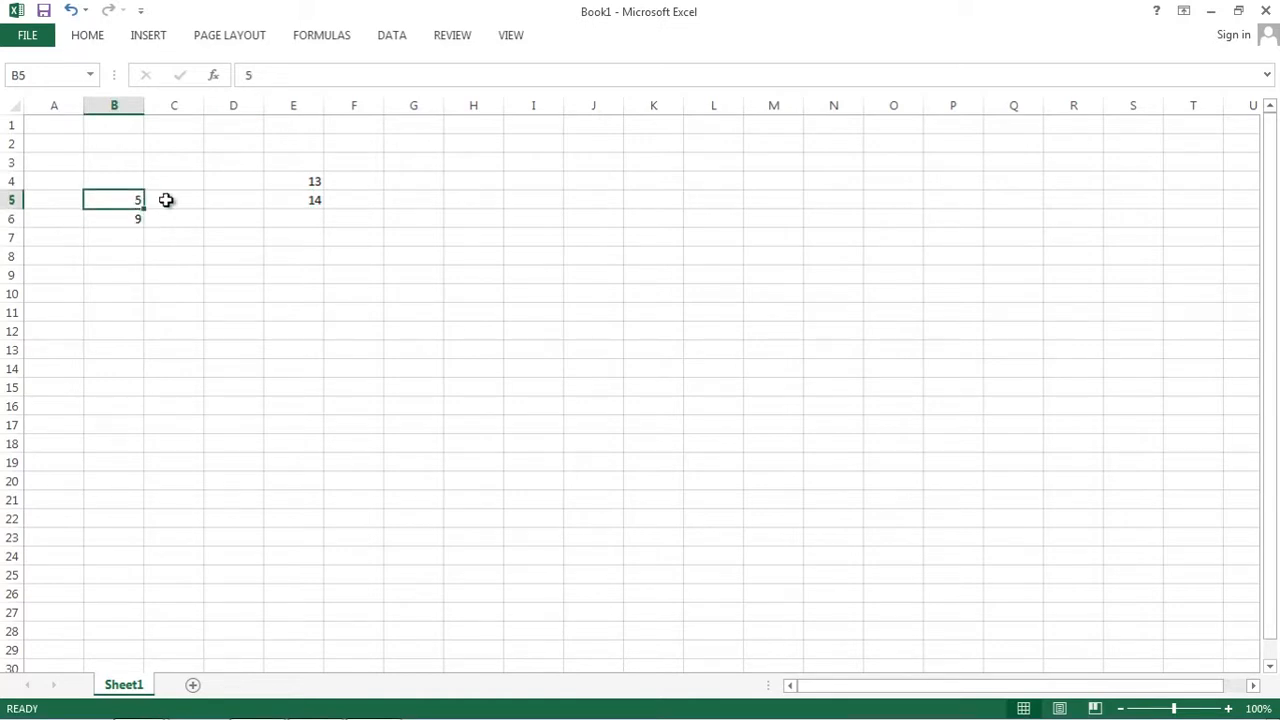
type("10")
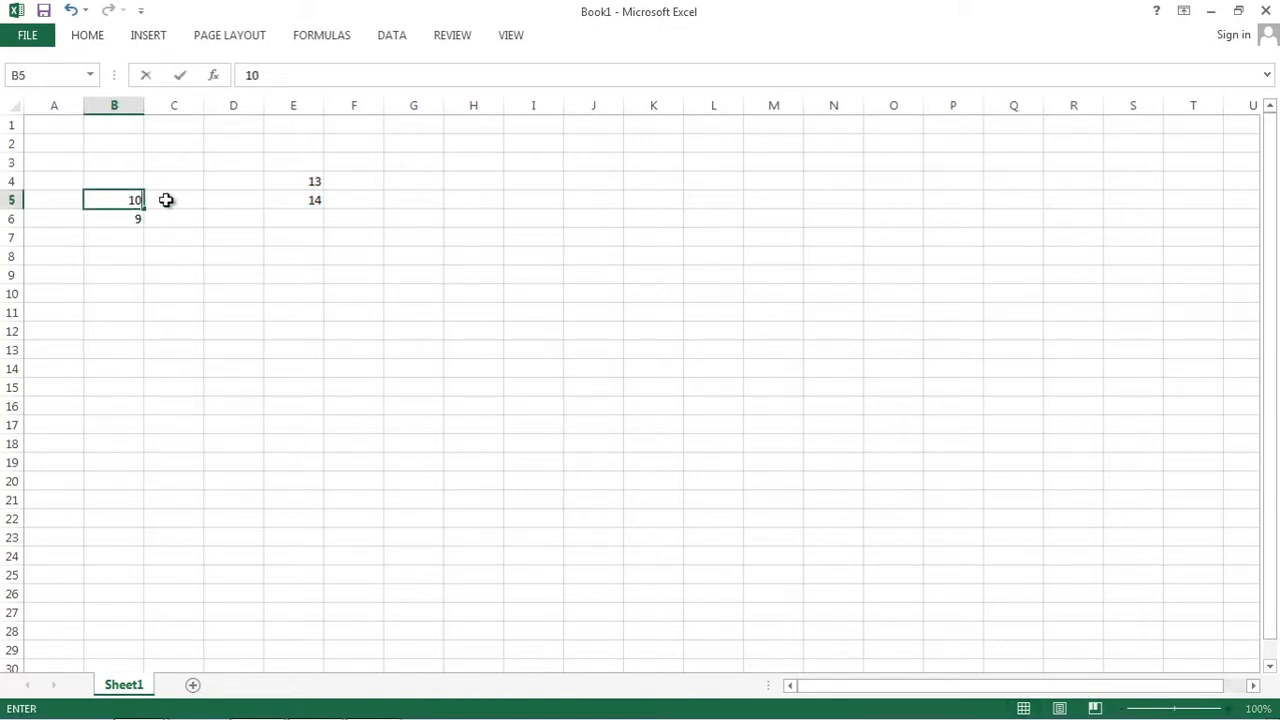
key("Return")
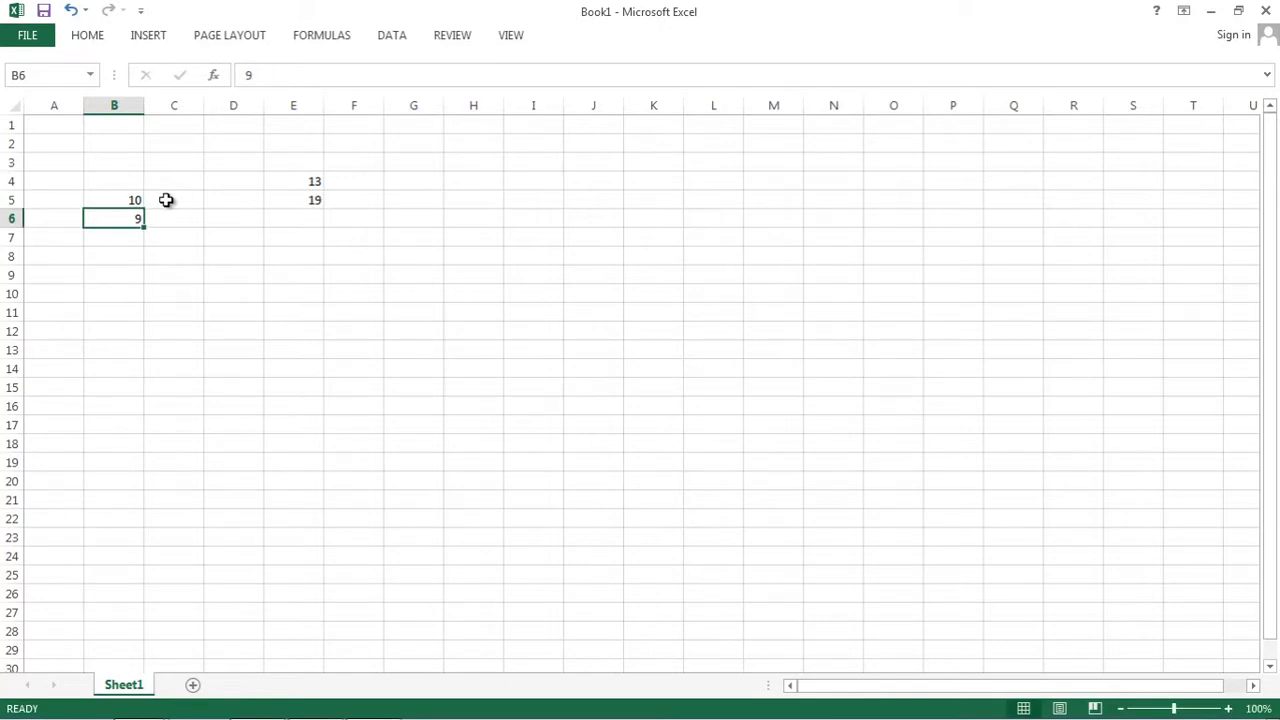
left_click(302, 200)
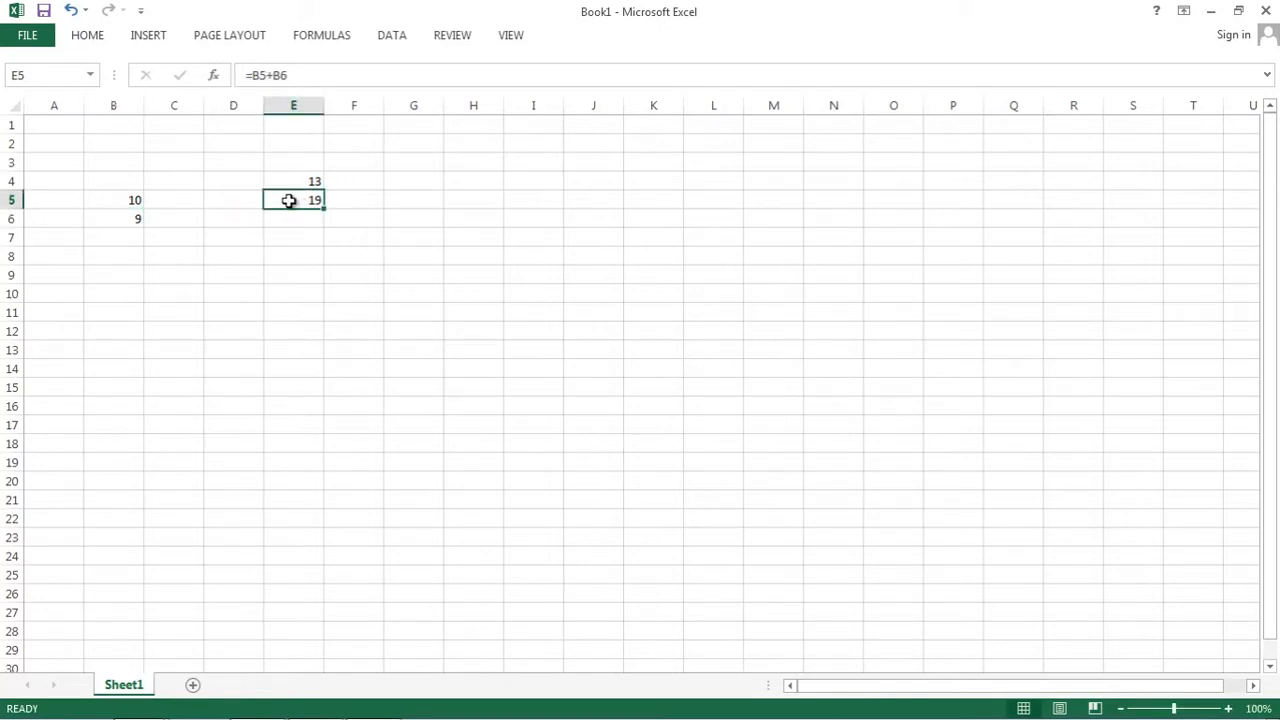
left_click(304, 178)
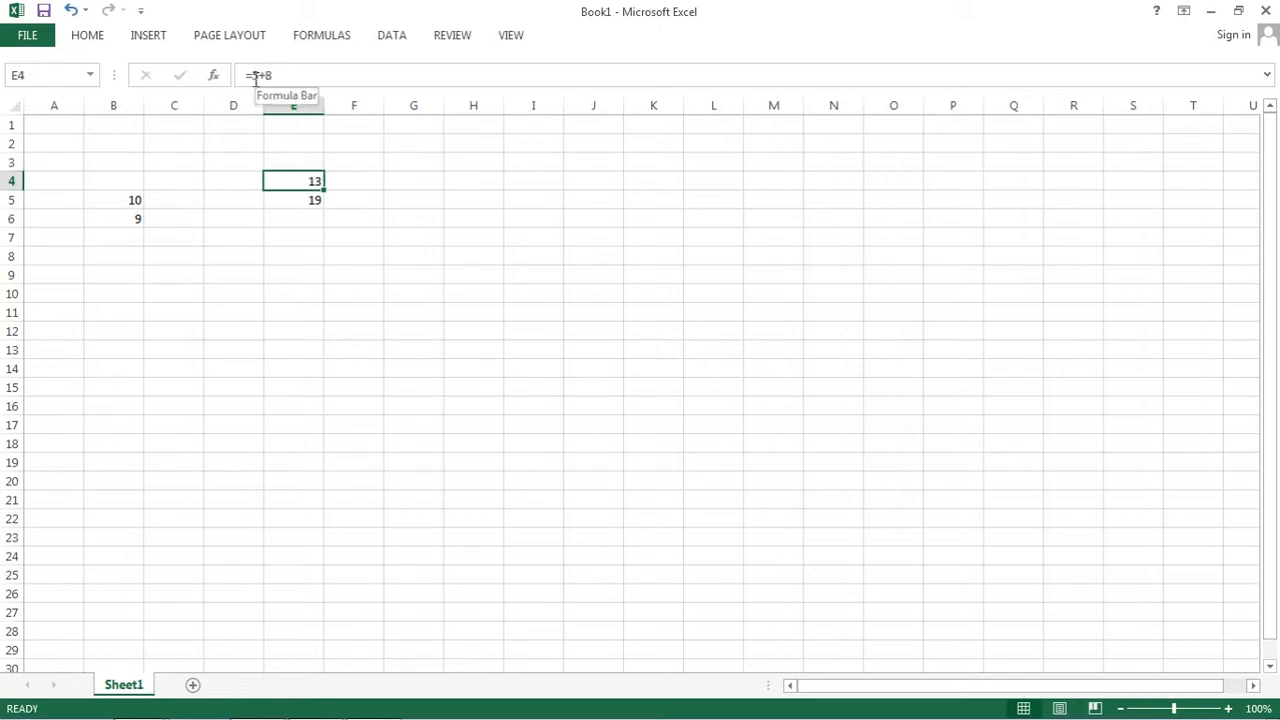
left_click(298, 201)
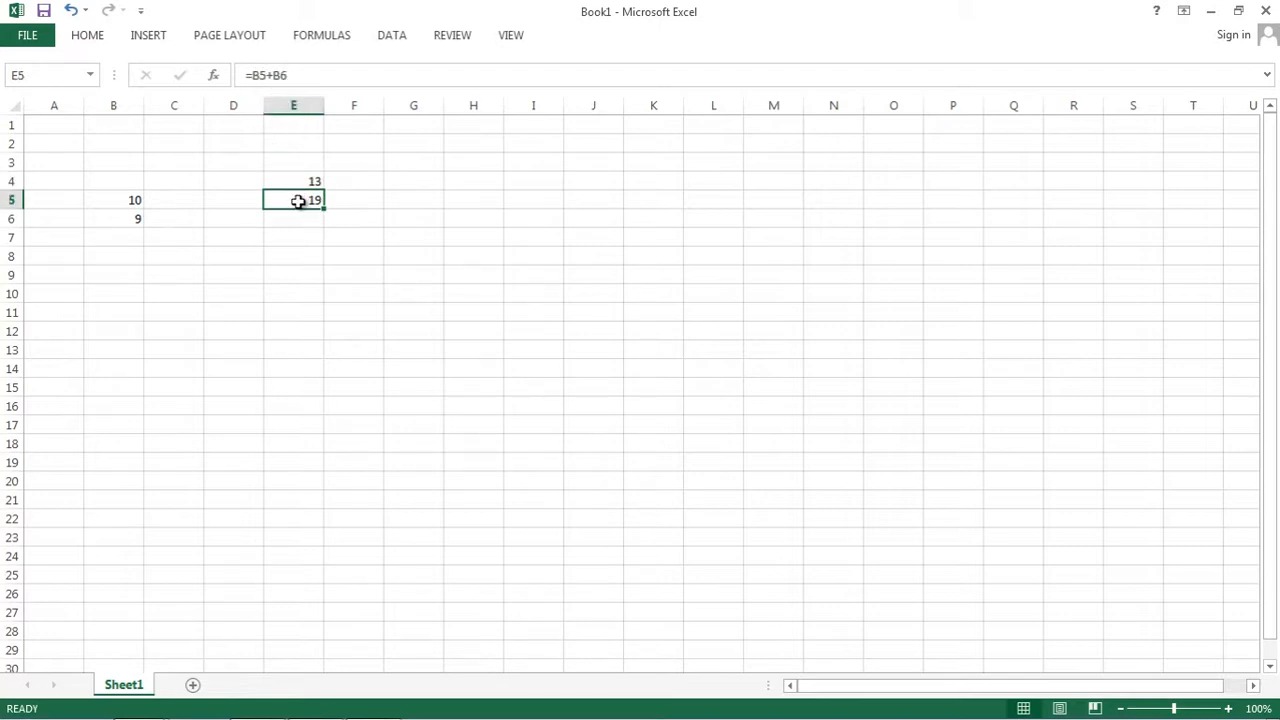
Step: Set the value of cell B6 to 8
left_click(134, 217)
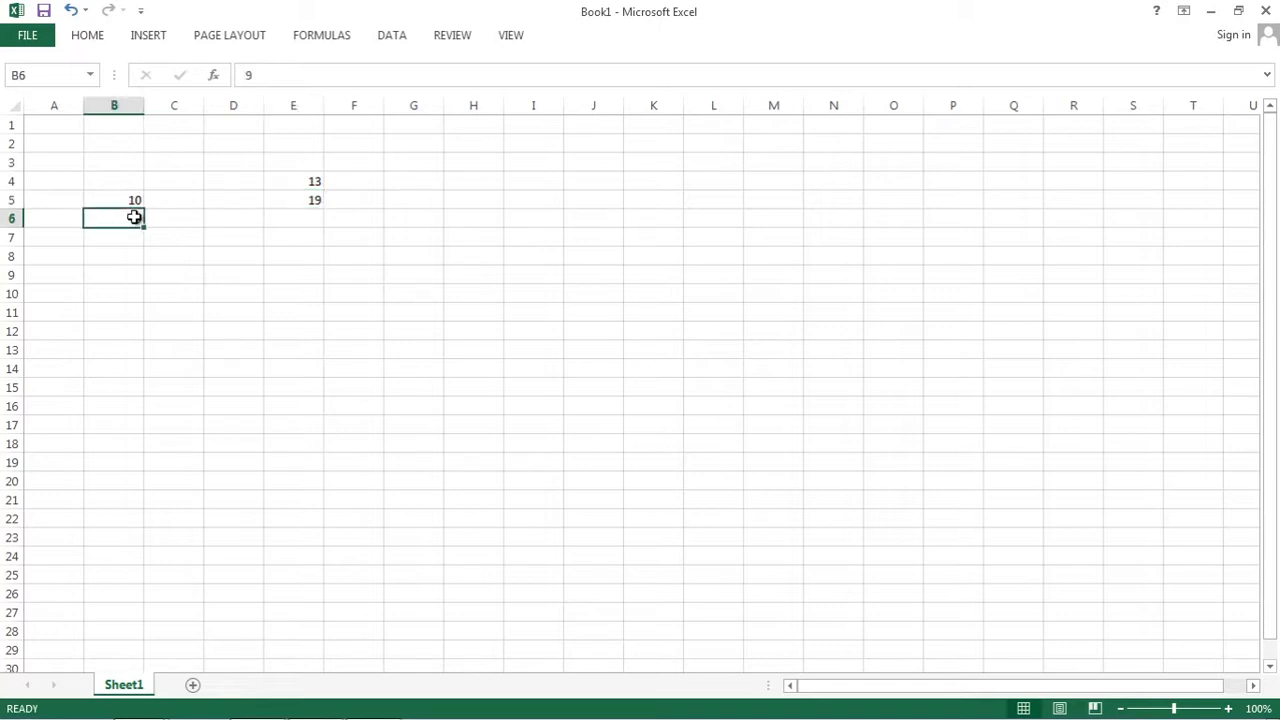
type("8")
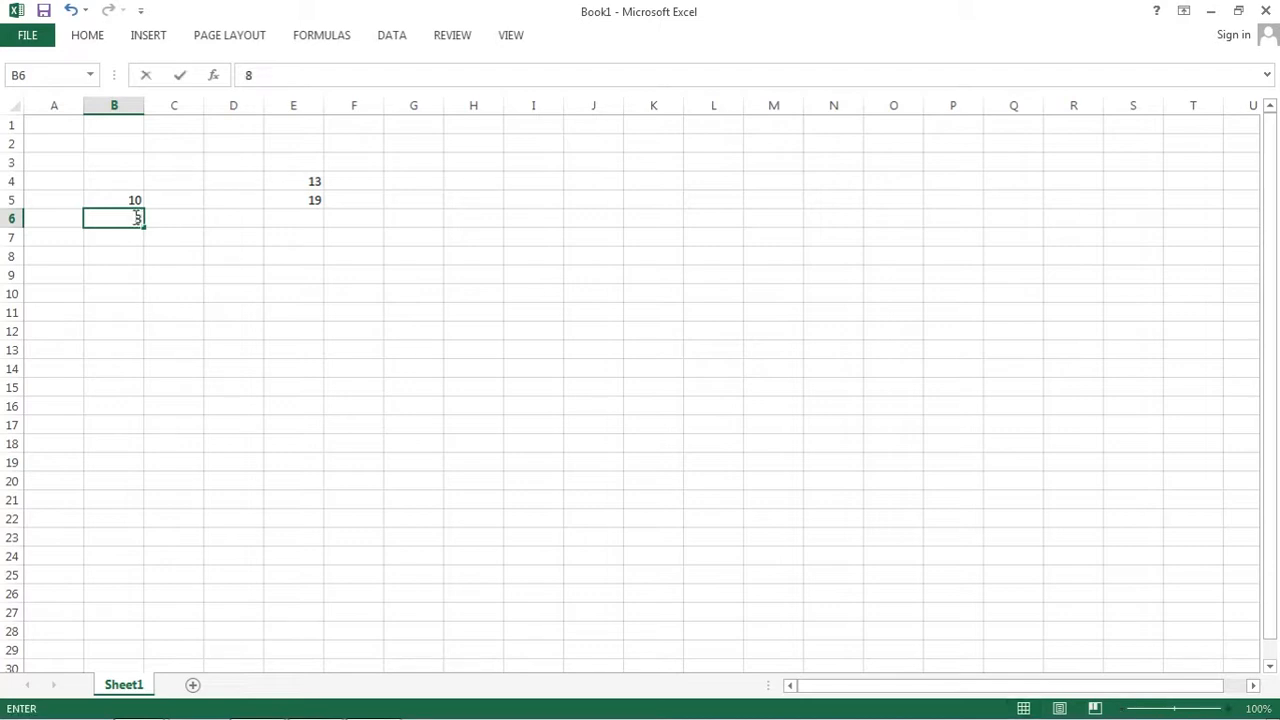
key("Return")
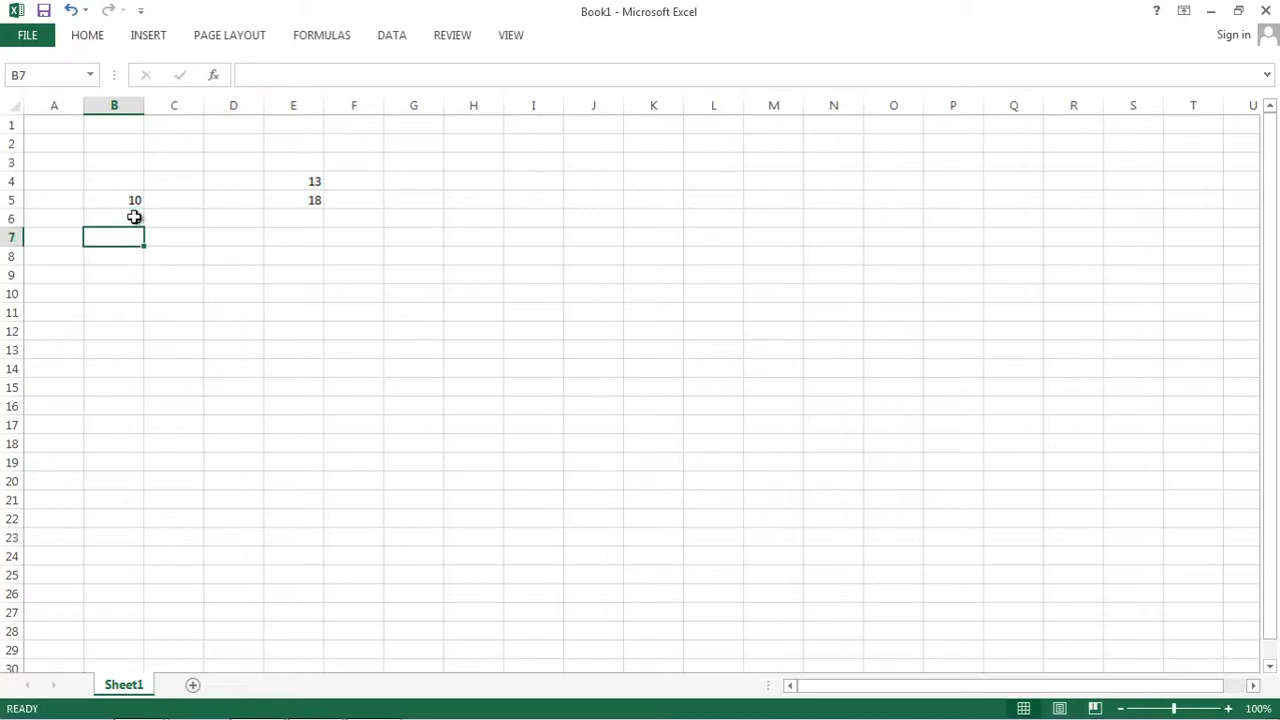
Step: Check the cell-reference formula in cell E5 after the change to B6
left_click(305, 200)
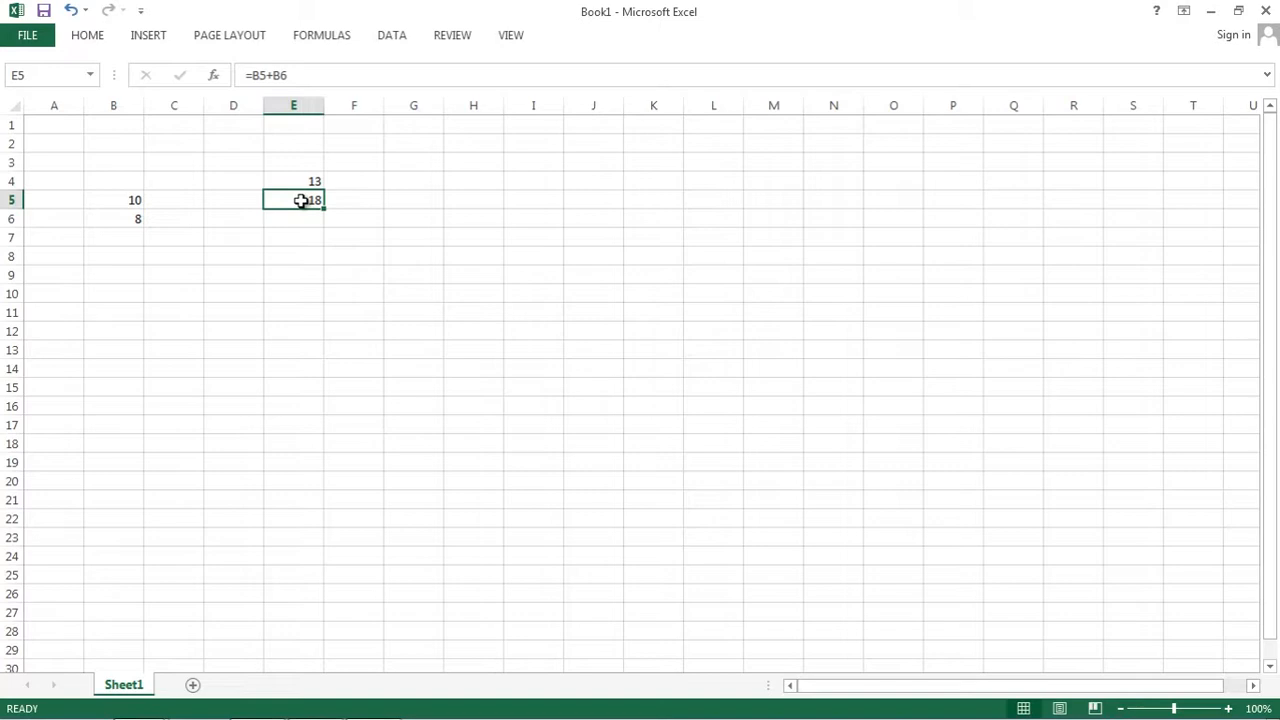
left_click(311, 271)
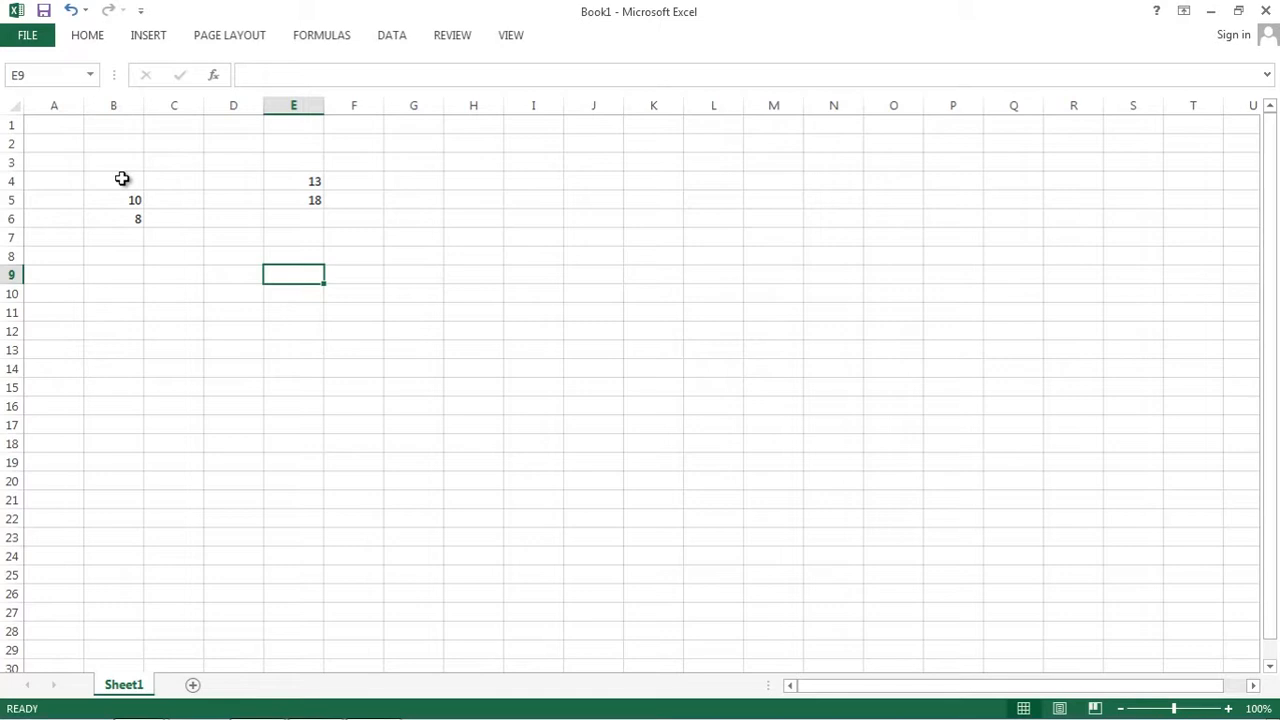
Step: Enter the formula =6+8+6/2 in cell F7 to combine addition and division without parentheses
left_click(343, 238)
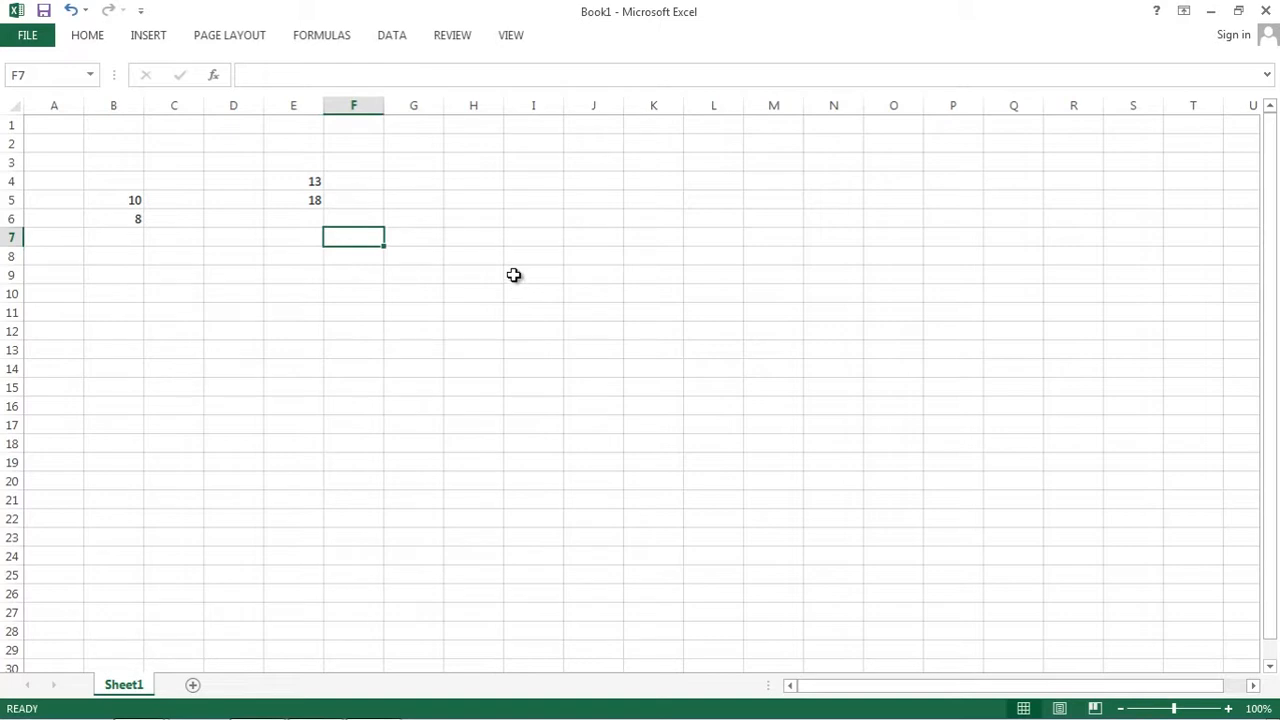
type("=")
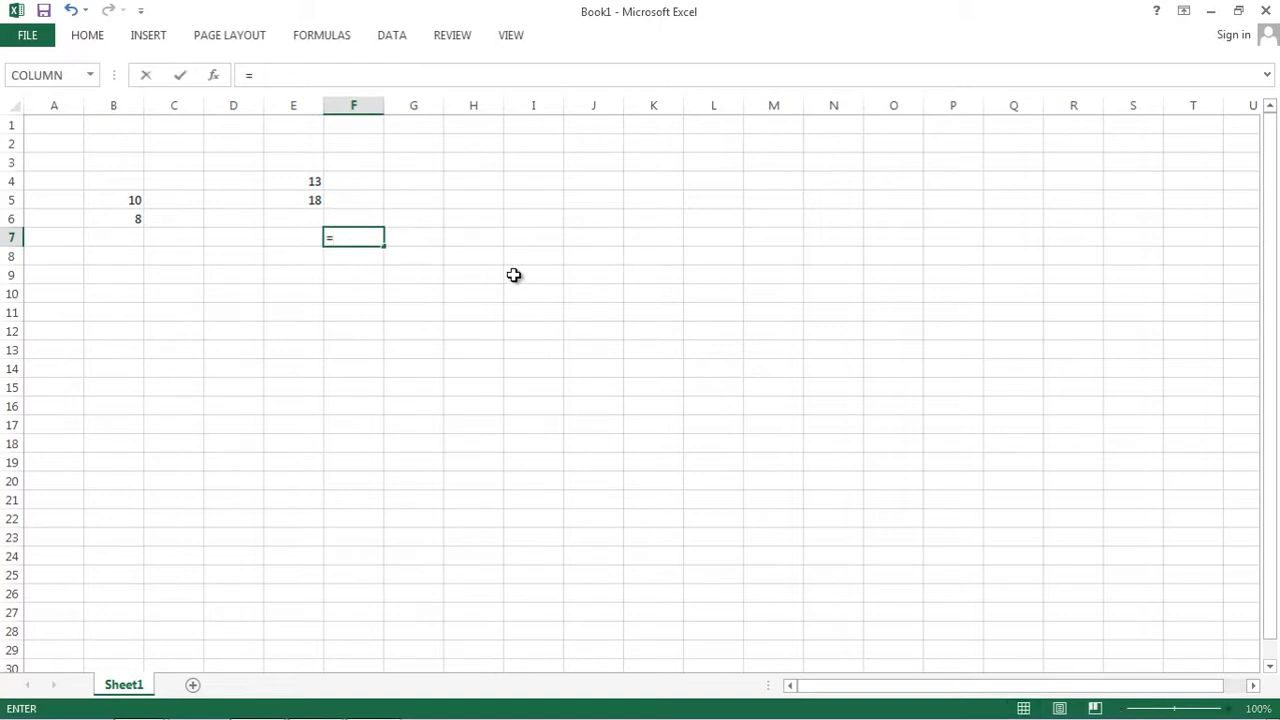
type("6+8+6/2")
key("Return")
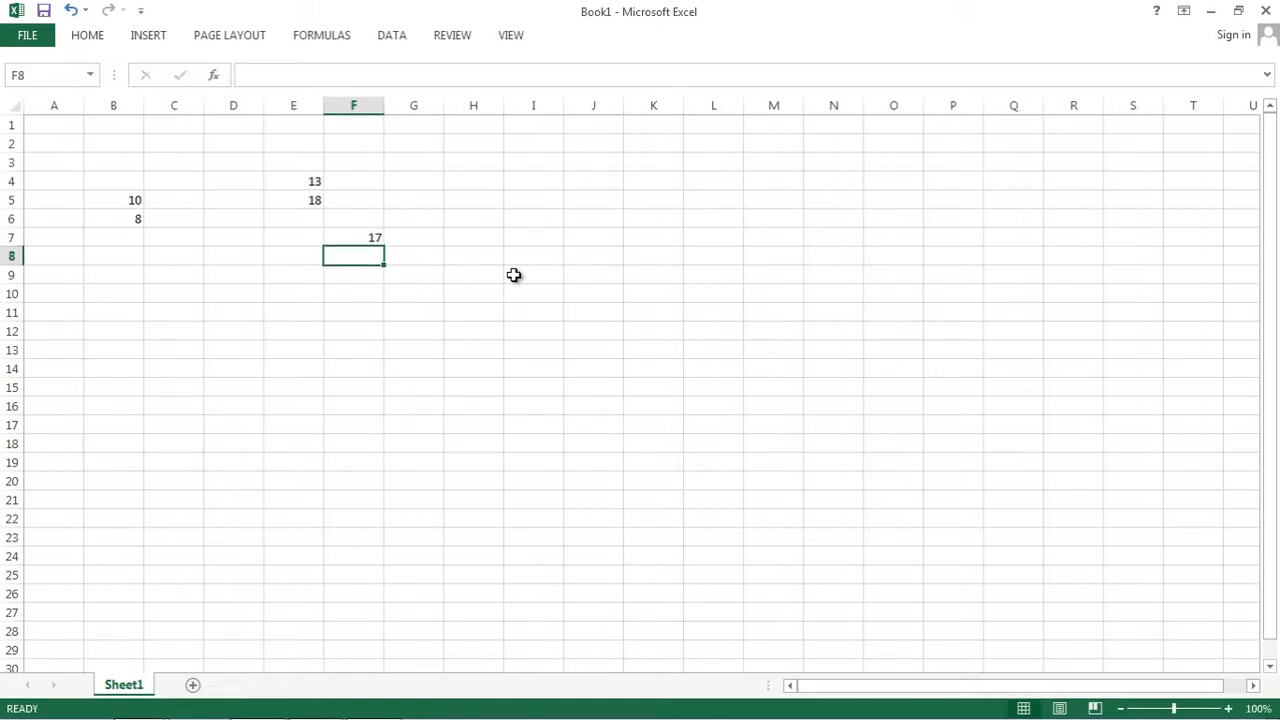
Step: Add parentheses around the addition in cell F7 so the formula reads =(6+8+6)/2, and check the revised formula
left_click(366, 237)
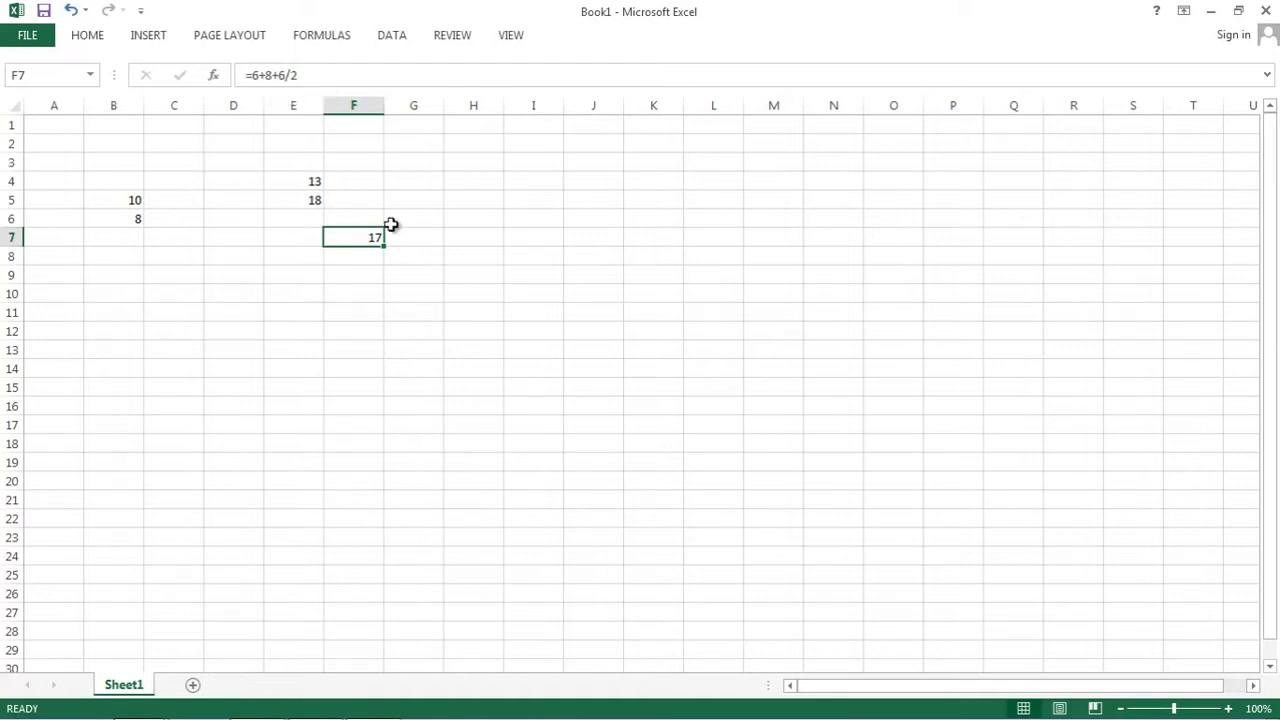
left_click(253, 74)
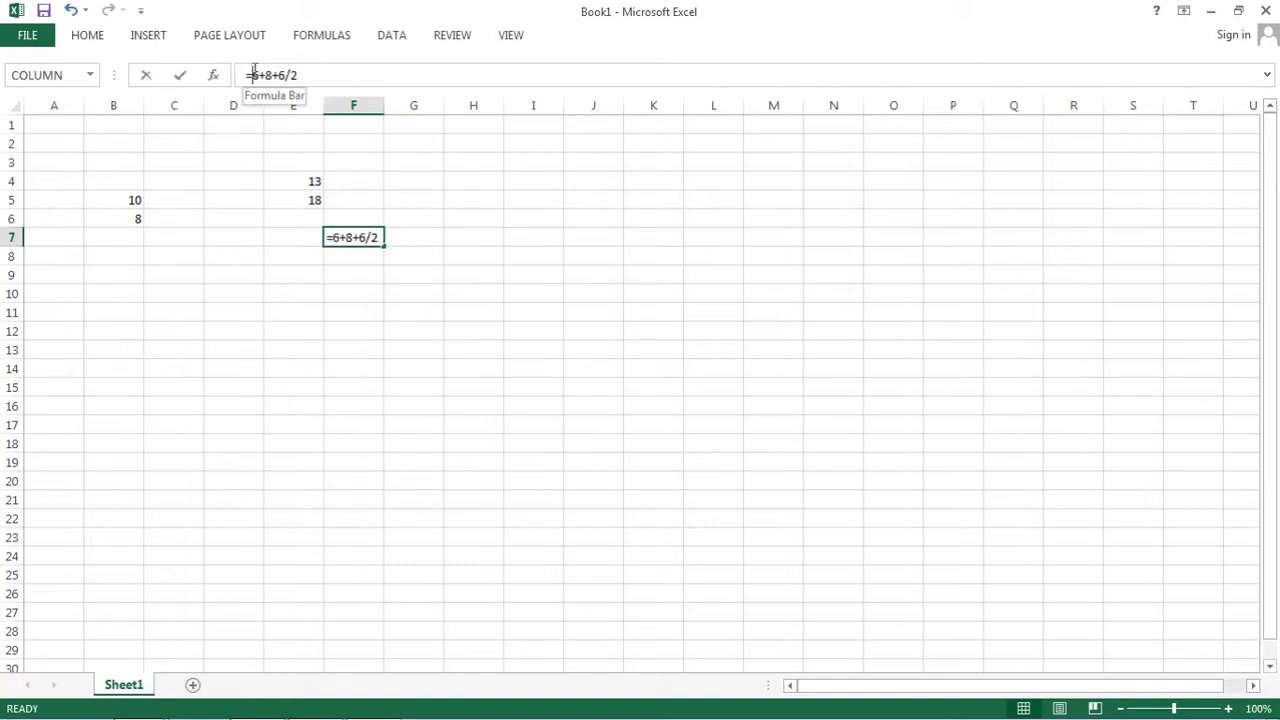
type("(")
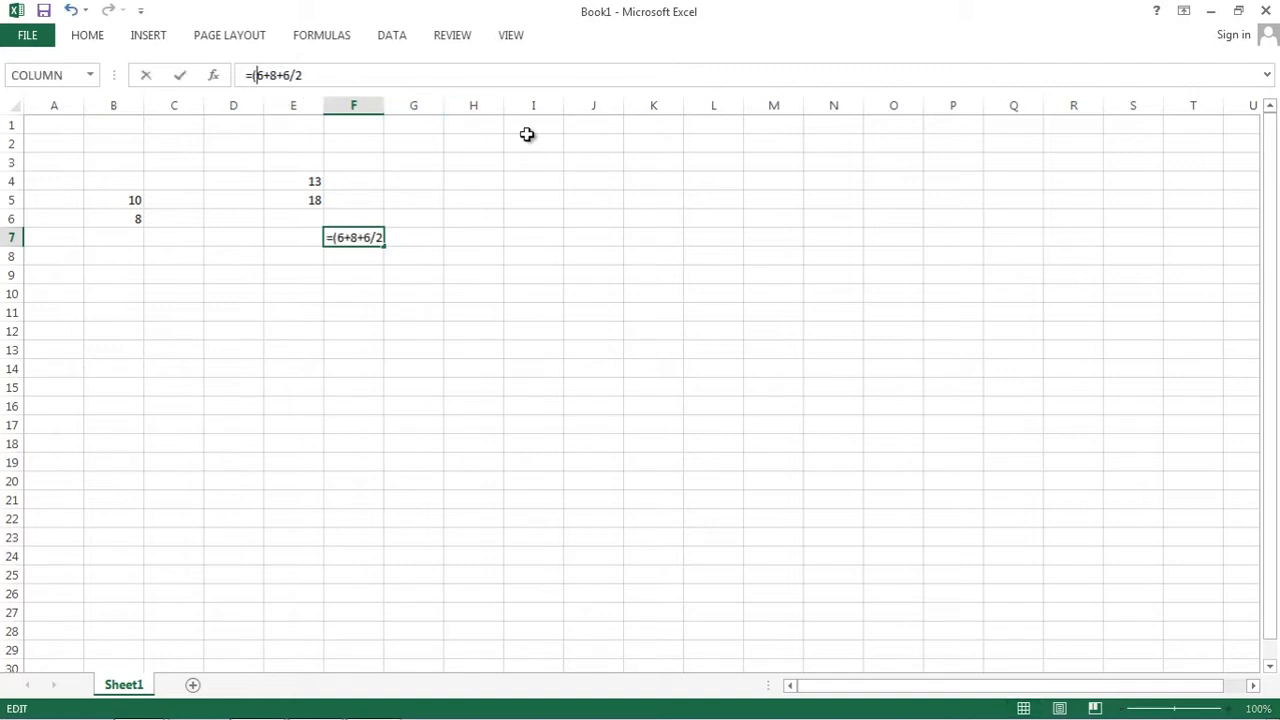
key("Right")
key("Right")
key("Right")
key("Right")
key("Right")
type(")")
key("Return")
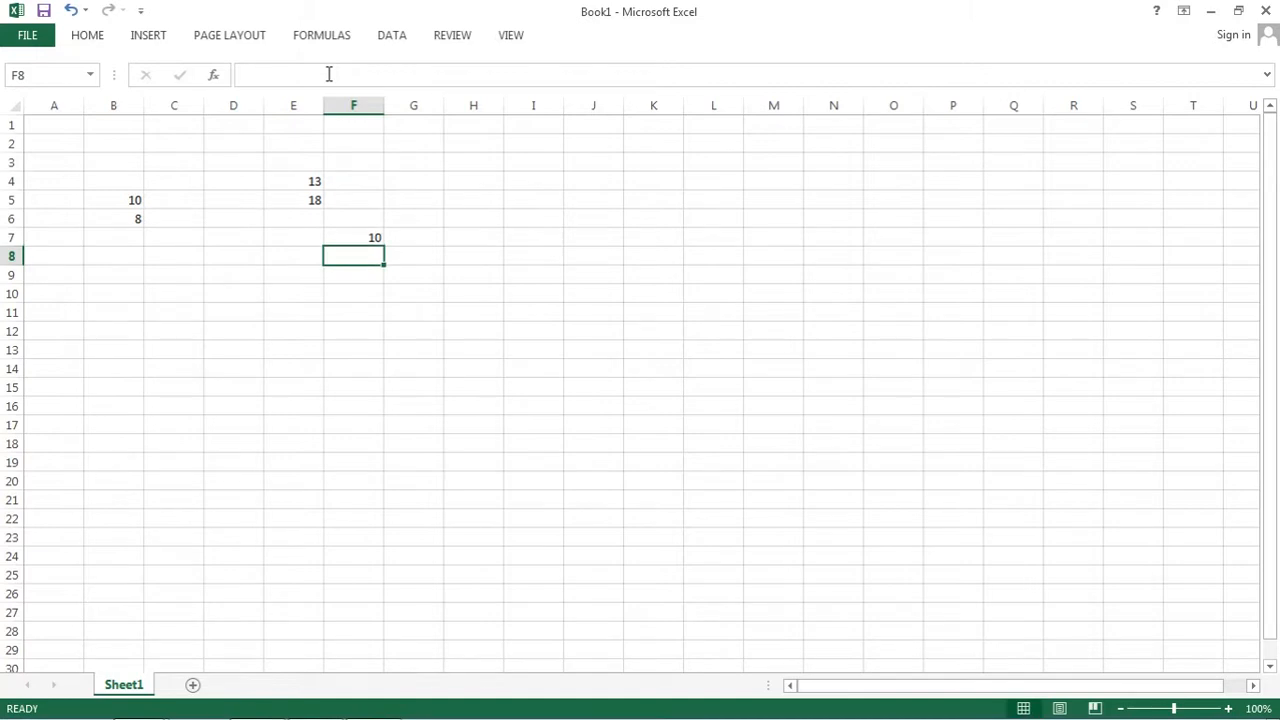
left_click(357, 236)
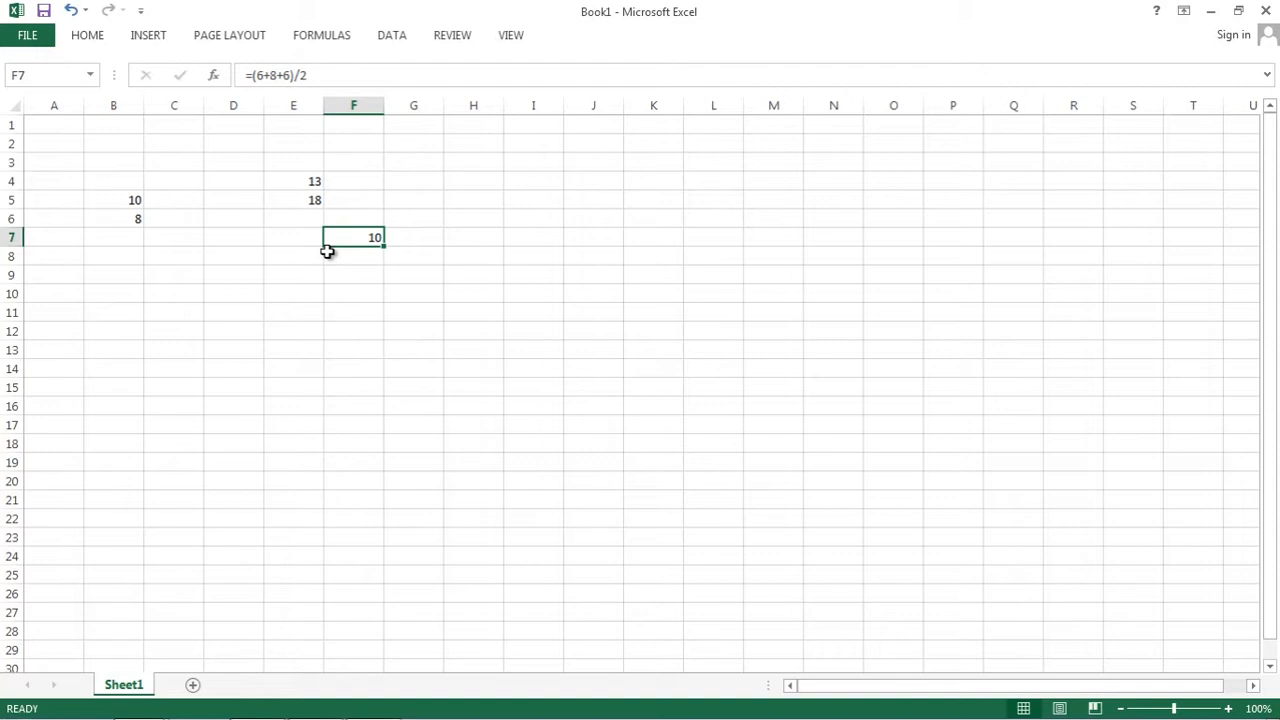
key("Down")
key("Down")
key("Down")
key("Down")
key("Down")
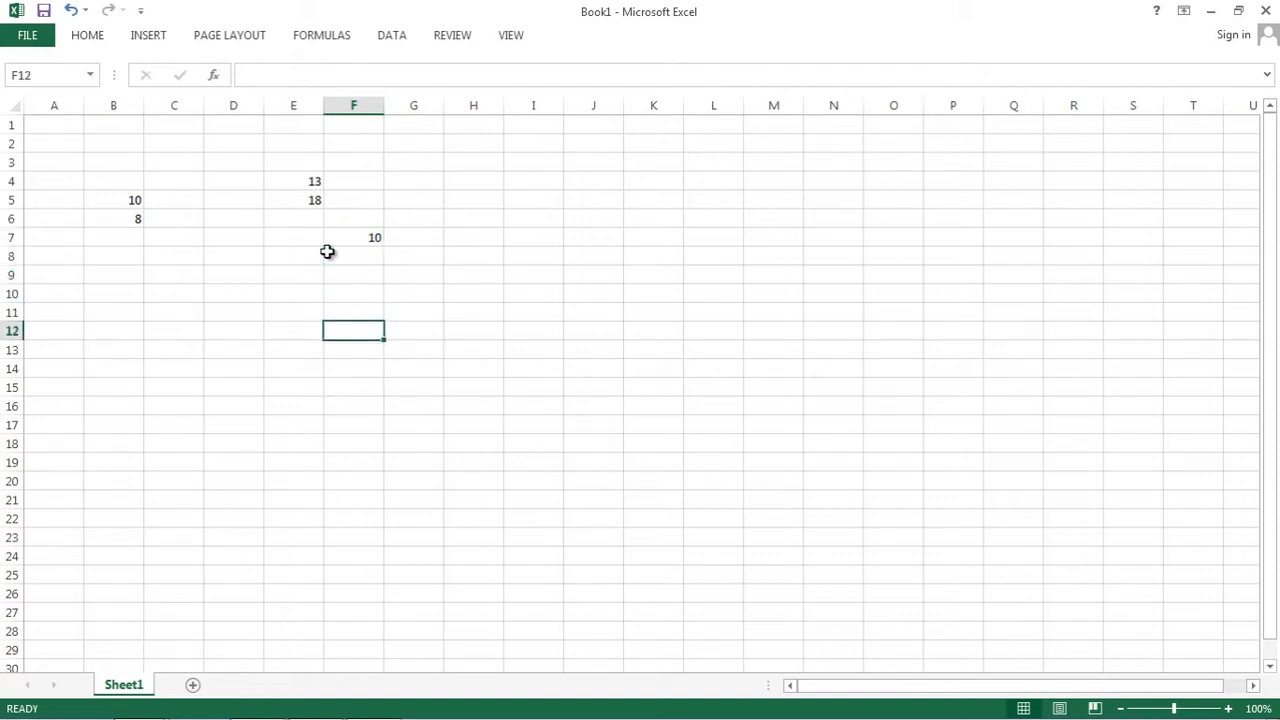
key("Right")
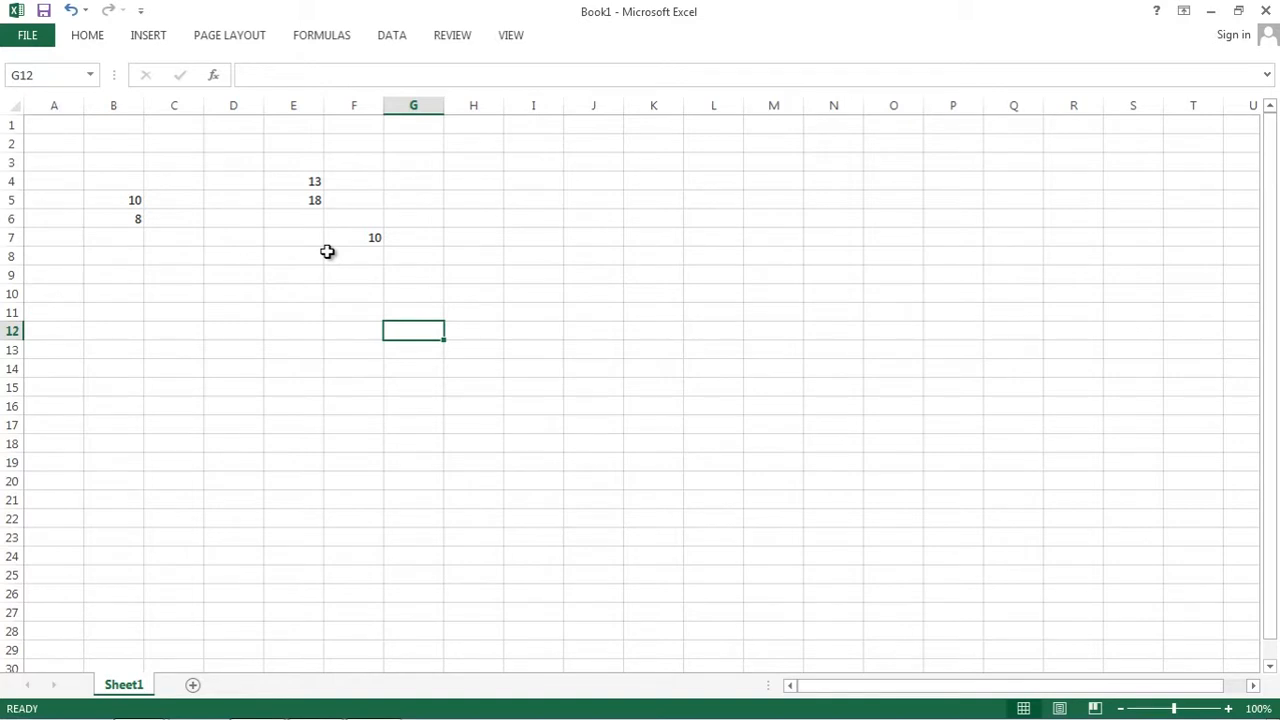
left_click(455, 313)
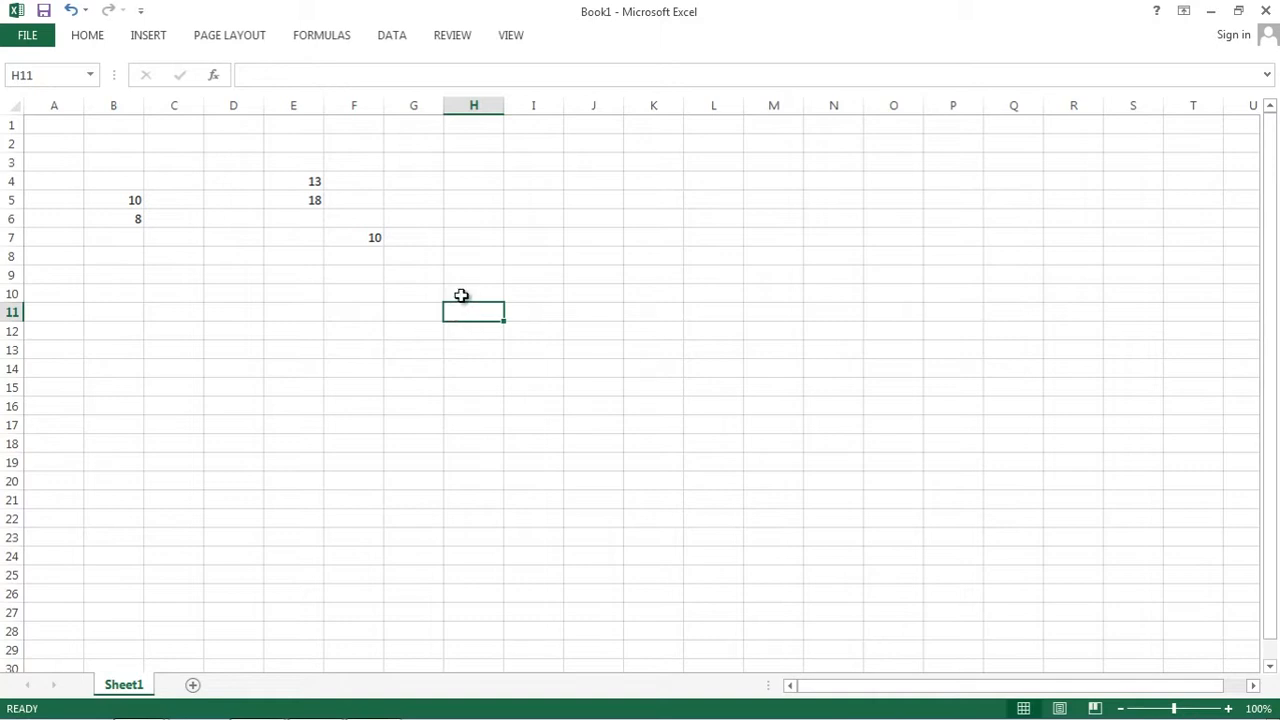
left_click(461, 295)
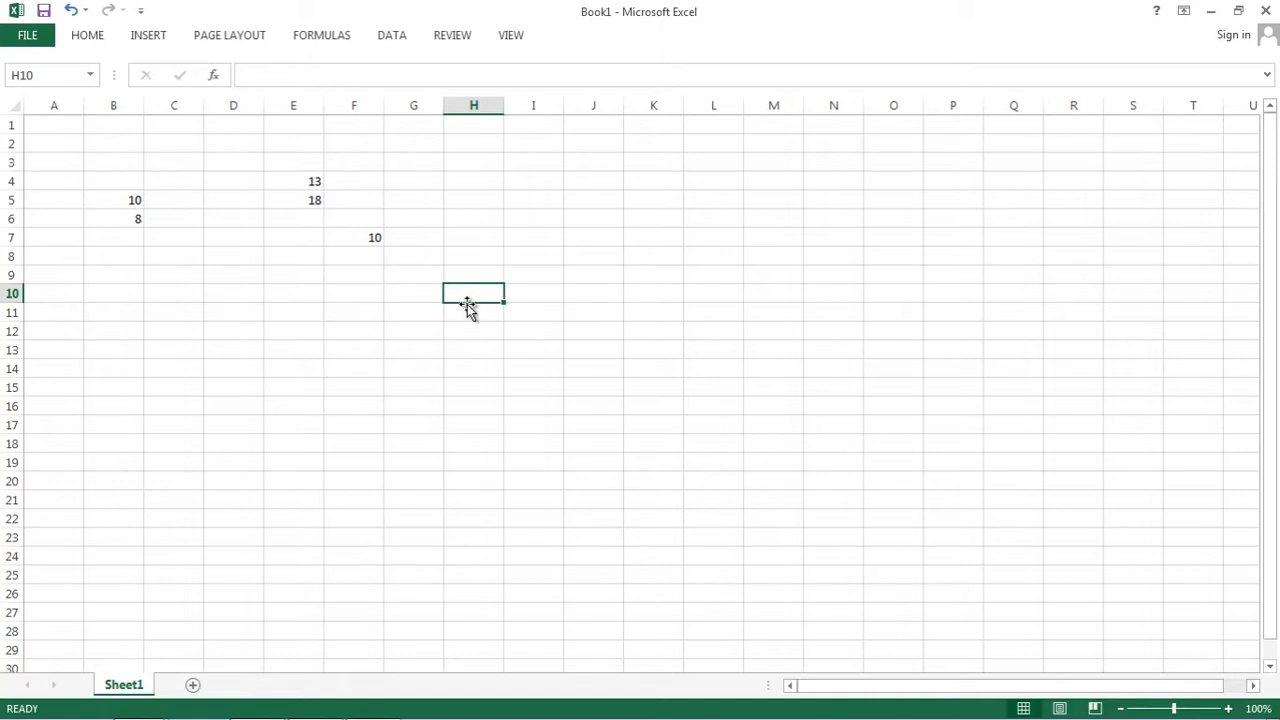
left_click(466, 311)
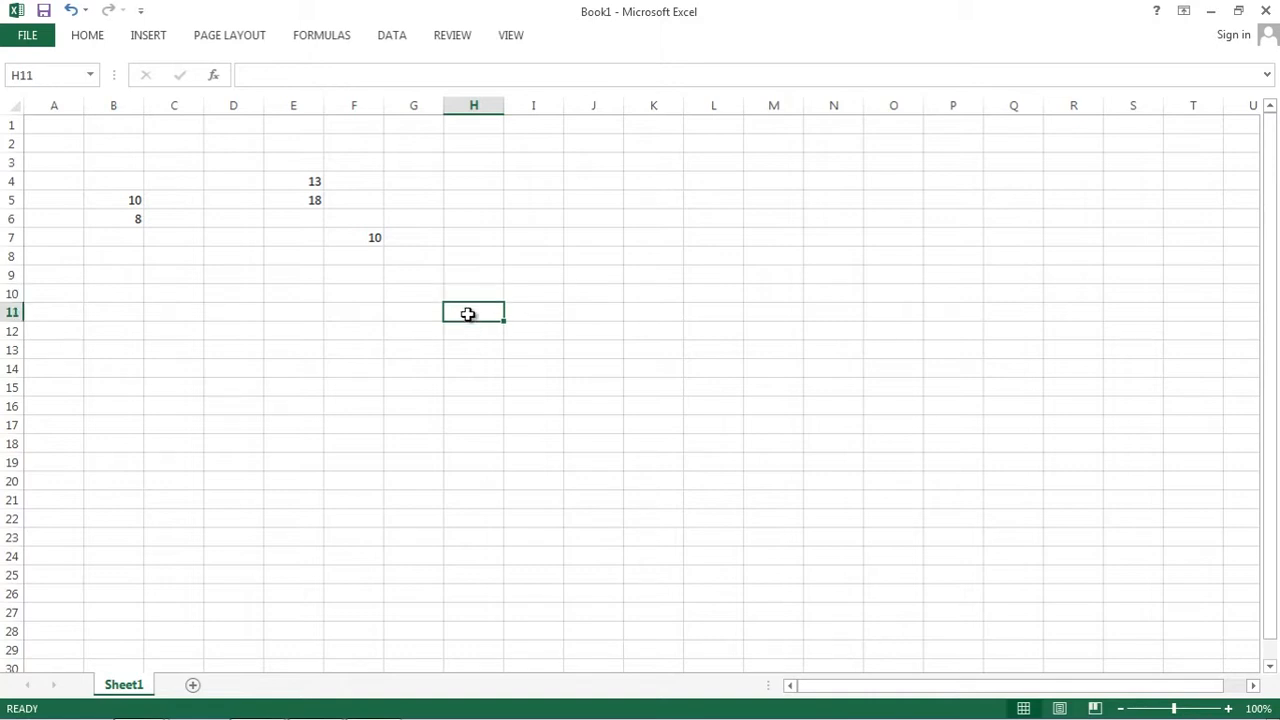
left_click(521, 314)
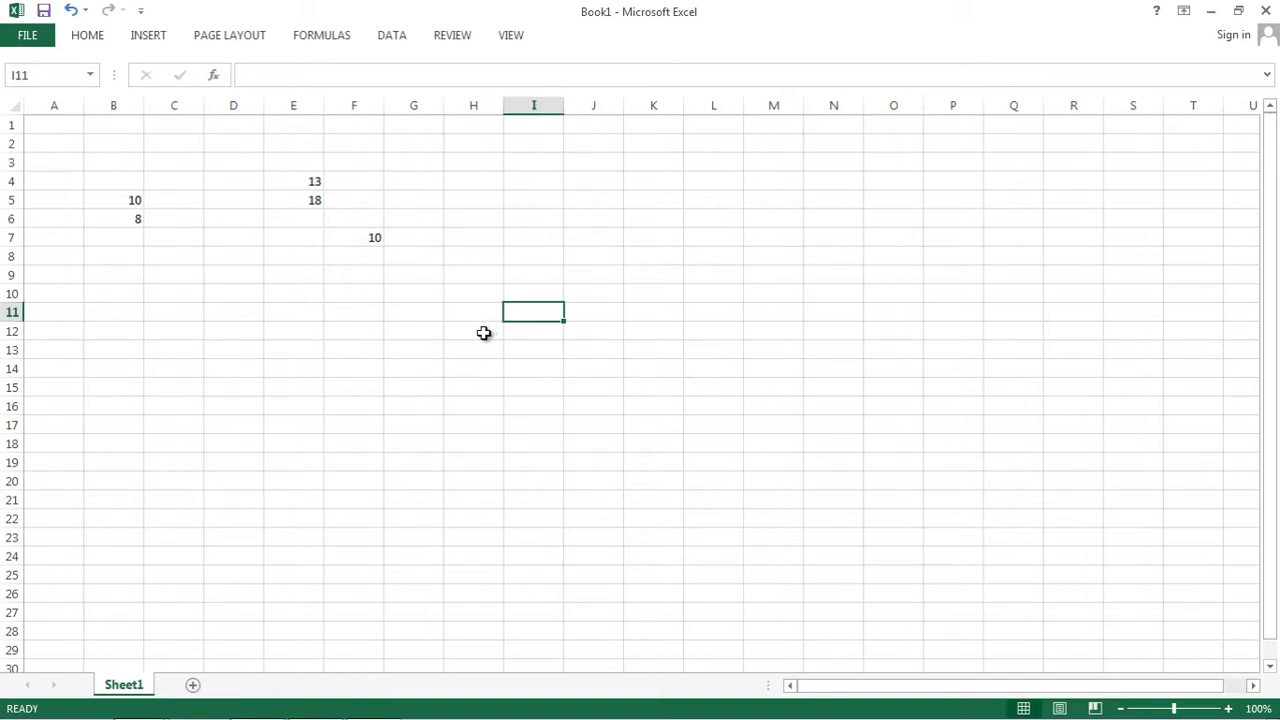
left_click(483, 334)
left_click(483, 347)
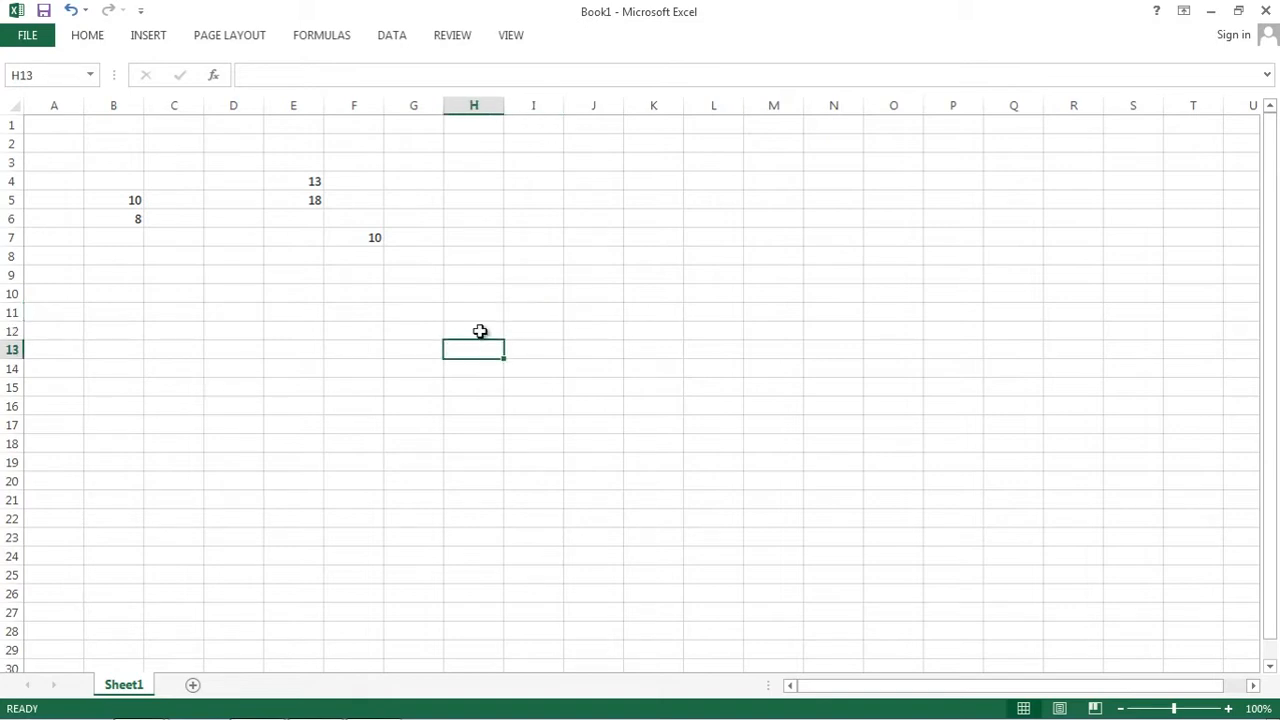
left_click(480, 331)
left_click(478, 310)
left_click(475, 297)
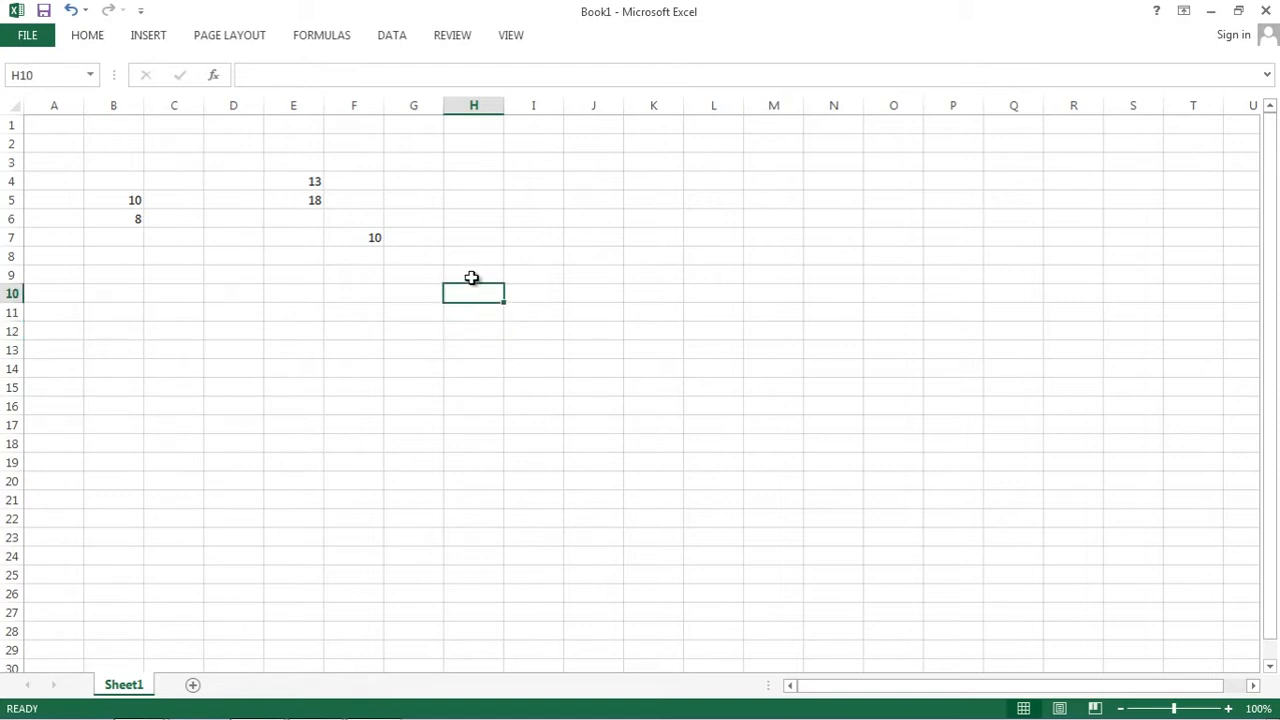
left_click(472, 277)
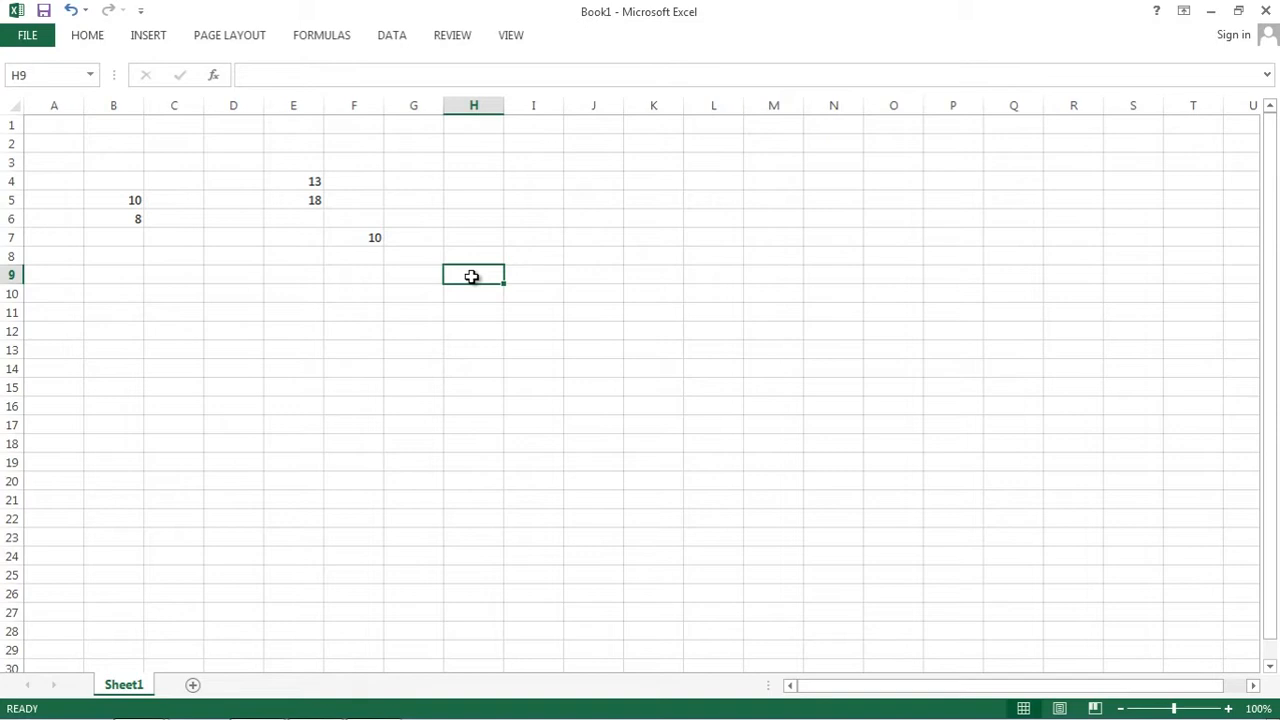
left_click(471, 257)
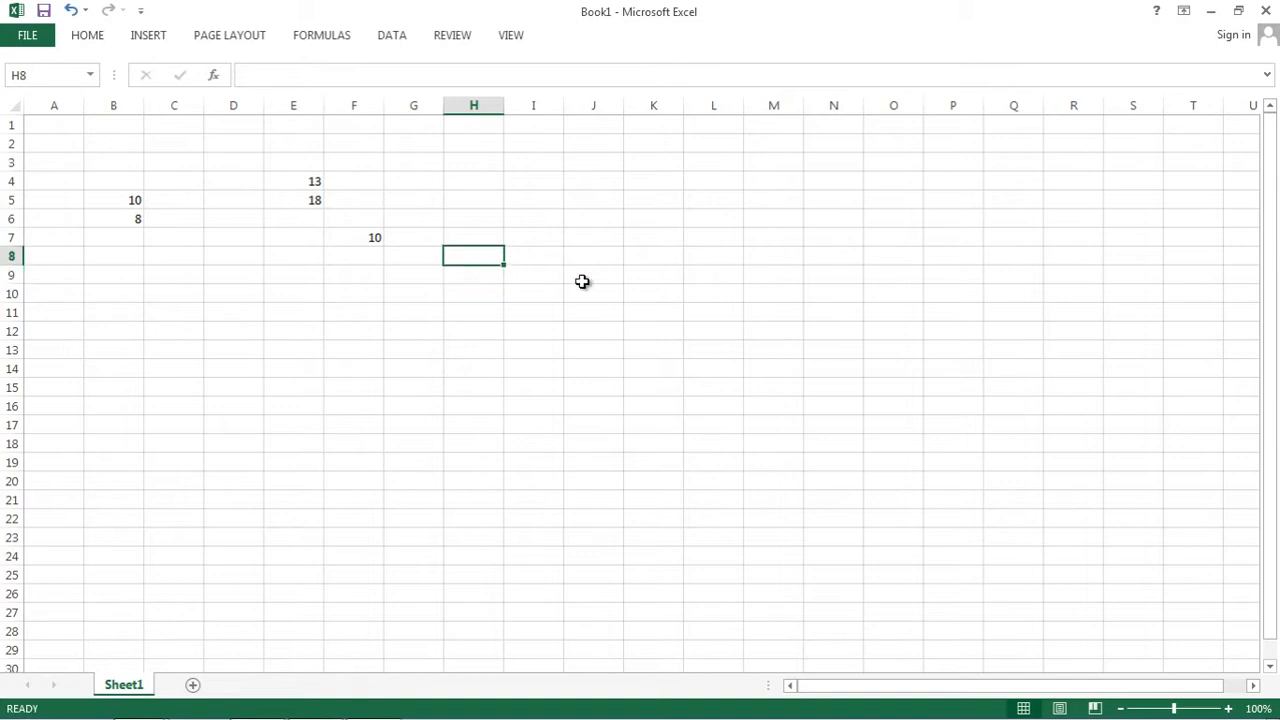
type("fun")
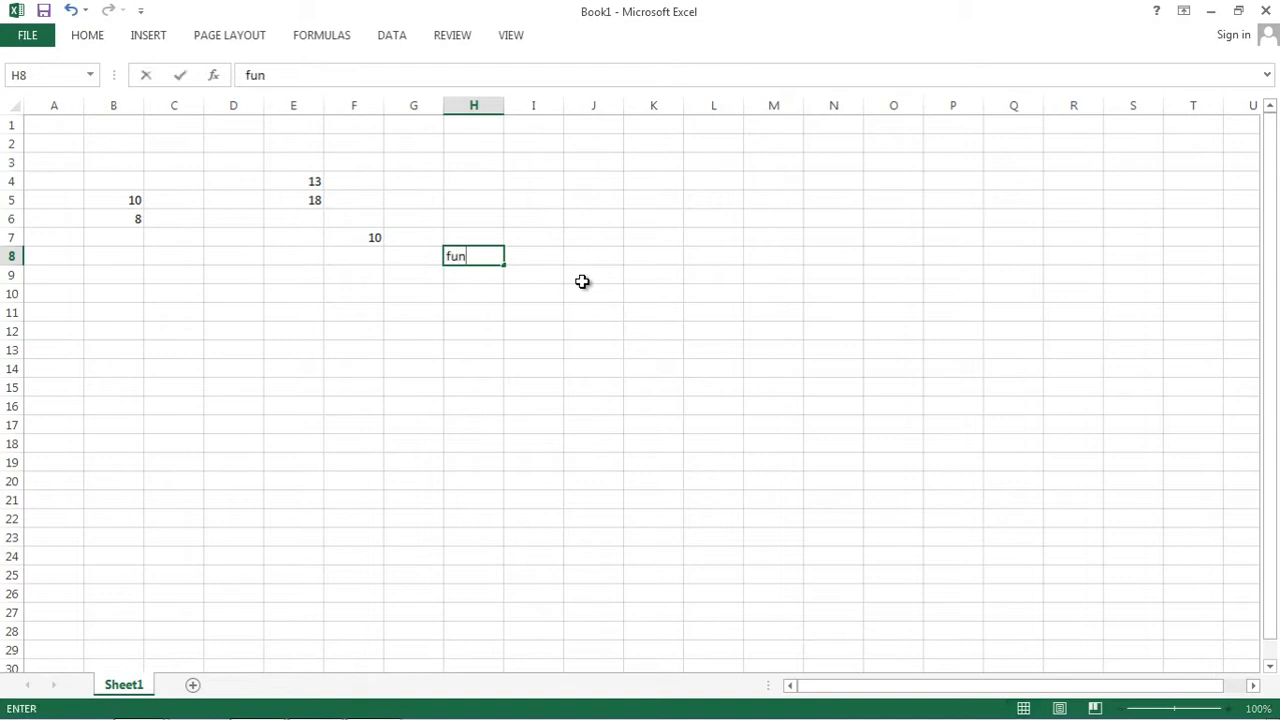
type("name()")
key("BackSpace")
key("BackSpace")
key("BackSpace")
key("BackSpace")
key("BackSpace")
key("BackSpace")
key("BackSpace")
key("BackSpace")
key("BackSpace")
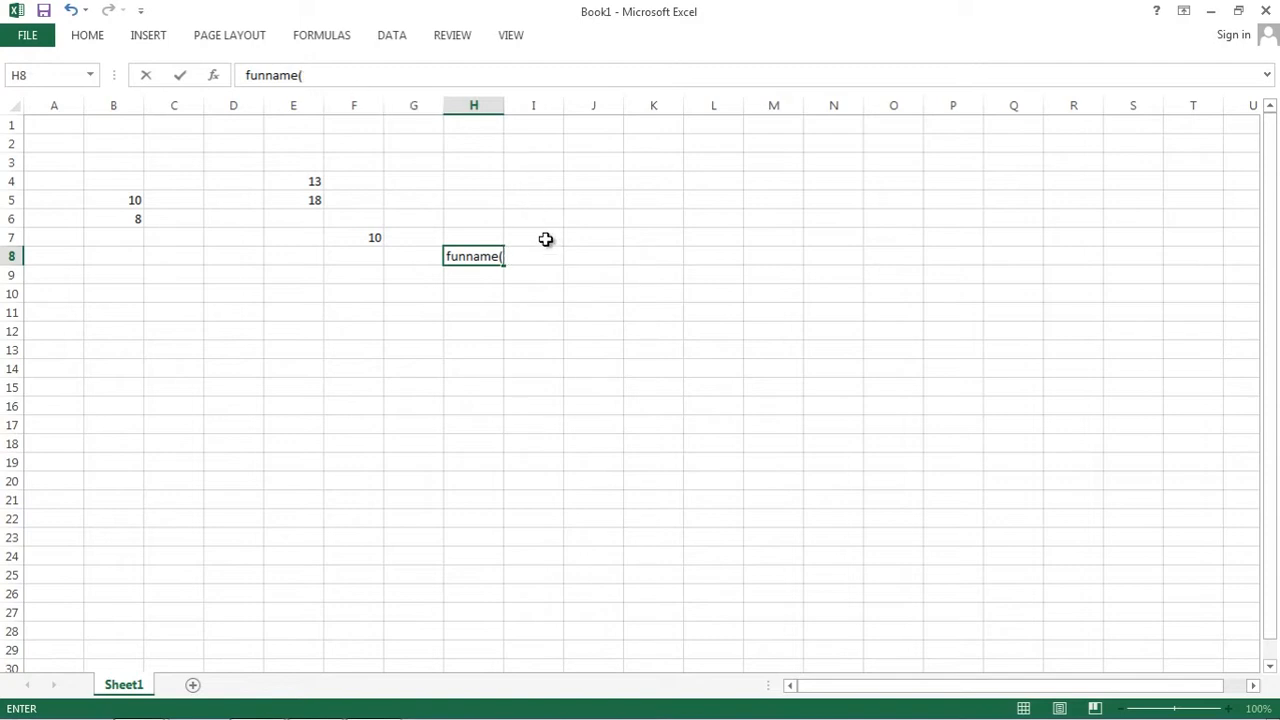
key("Return")
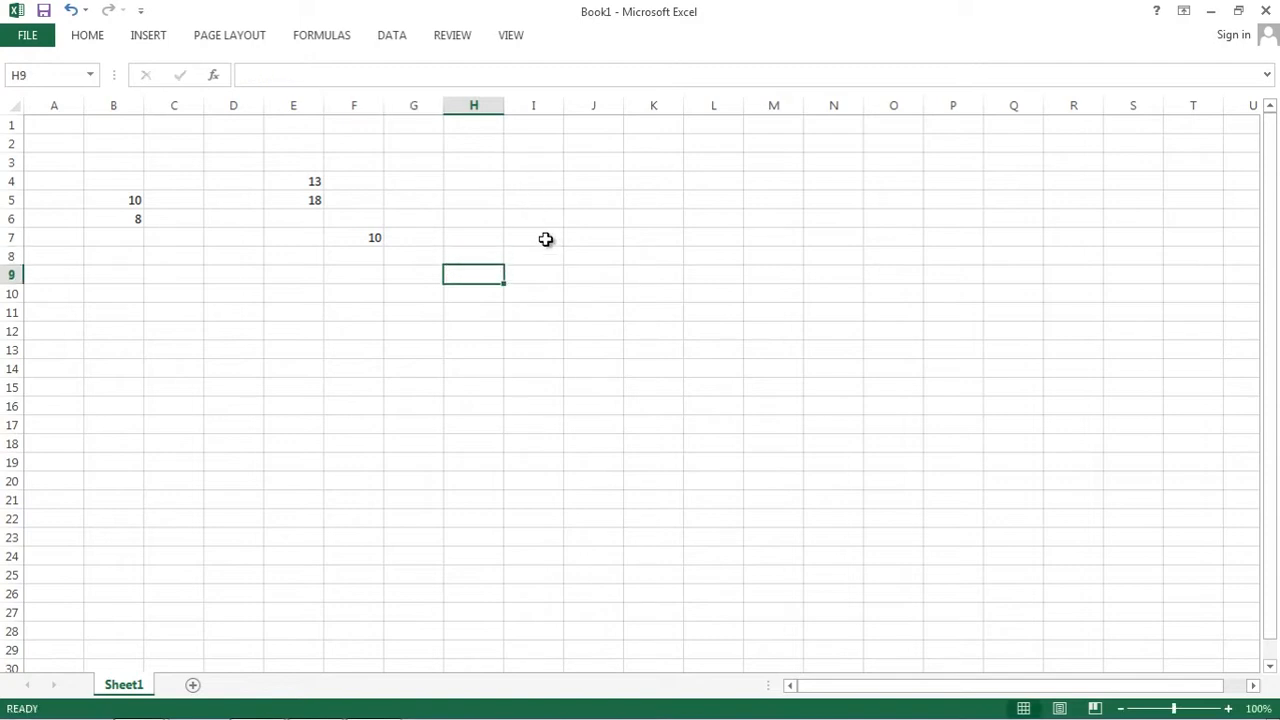
Step: Enter the numbers 56, 67, 78 and 89 in cells H9 through H12
key("Up")
key("Up")
key("Down")
key("Down")
type("56")
key("Return")
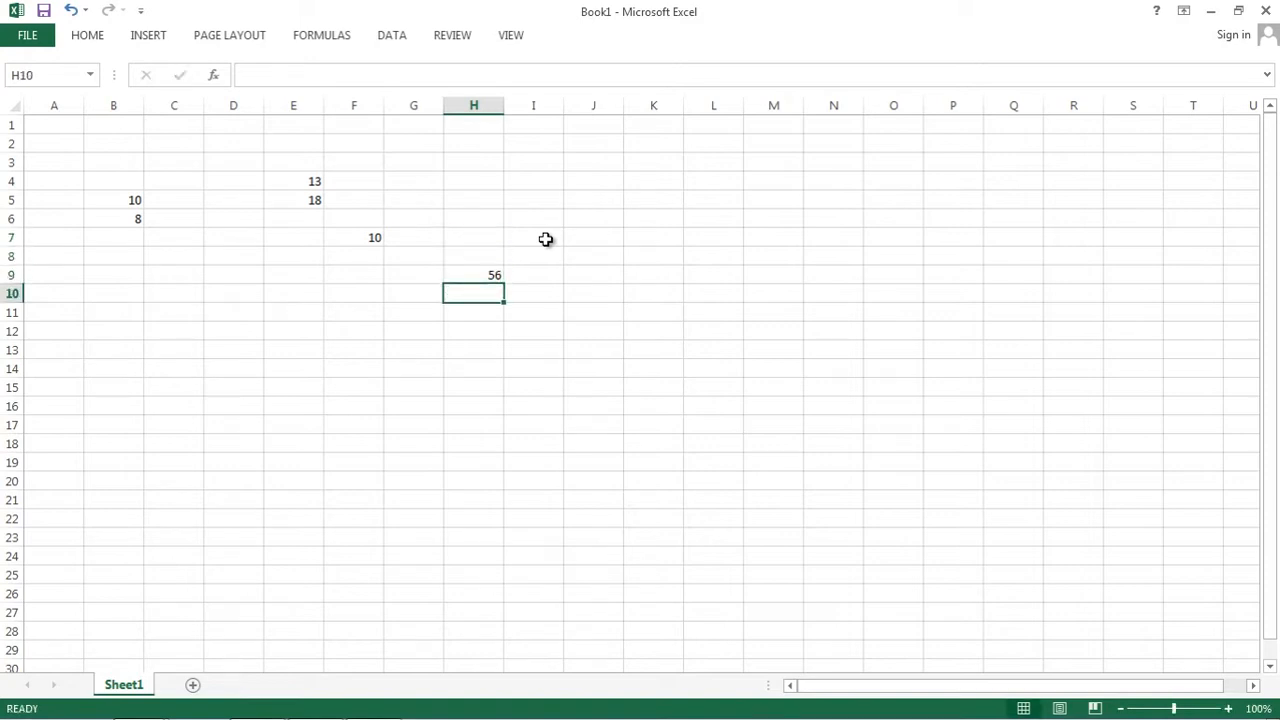
type("67")
key("Return")
type("78")
key("Return")
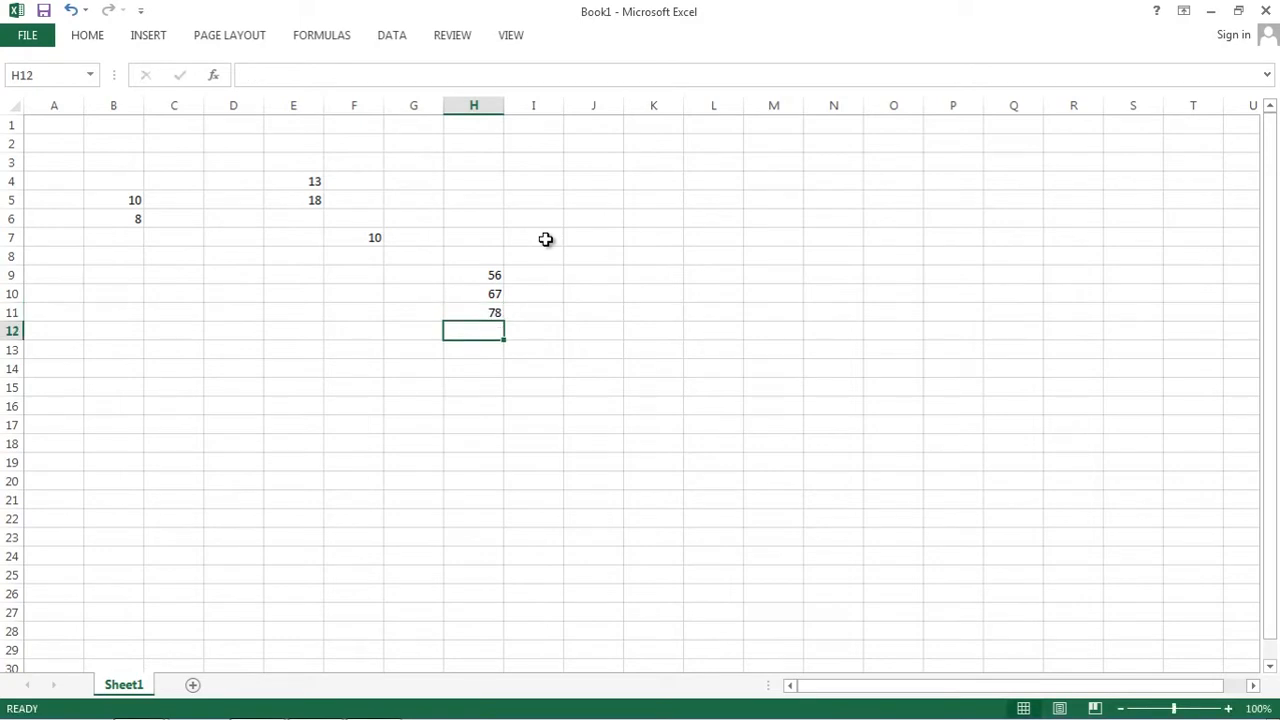
type("89")
key("Return")
Step: Enter the formula =AVERAGE(H9,H10,H11,H12) in cell H14 and check it
key("Return")
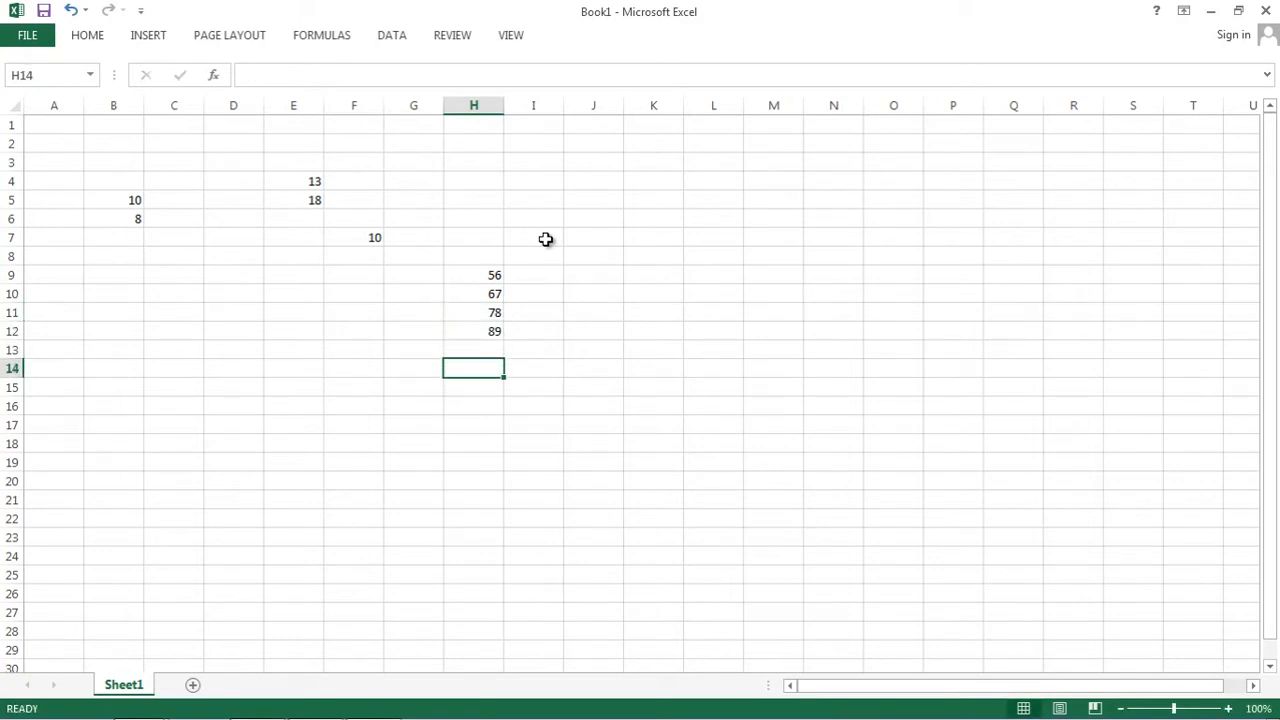
type("=")
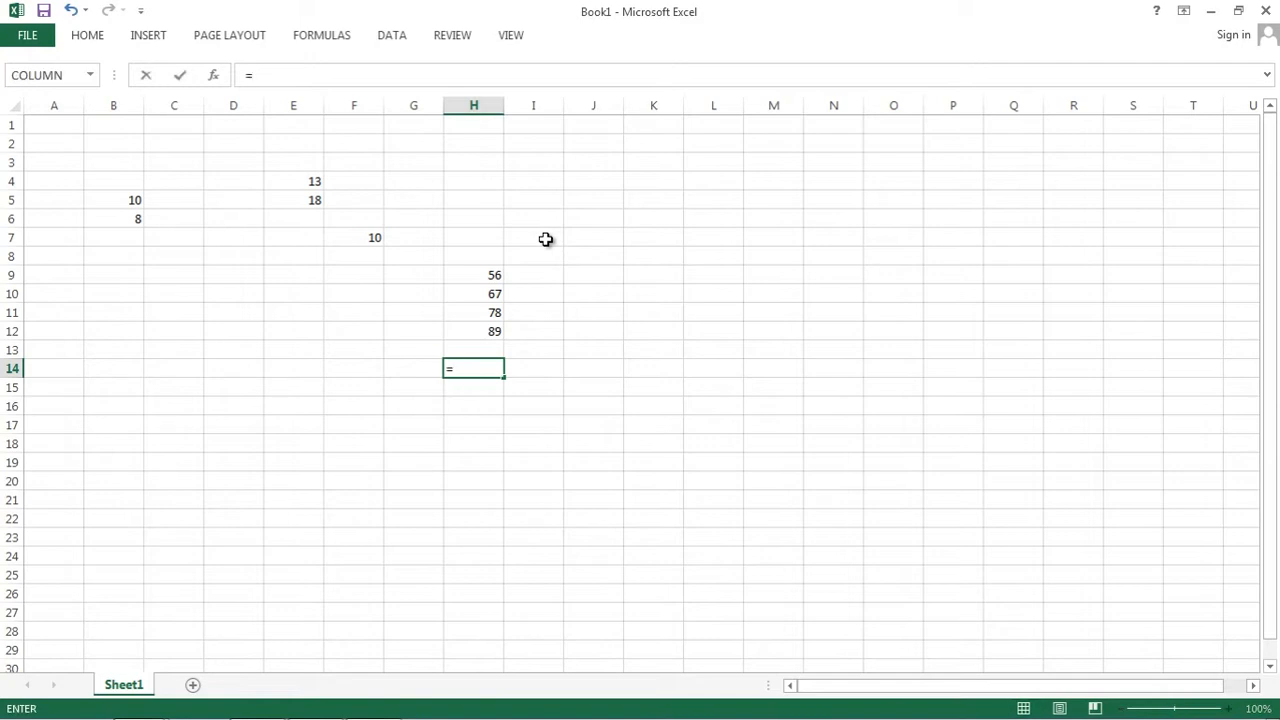
type("a")
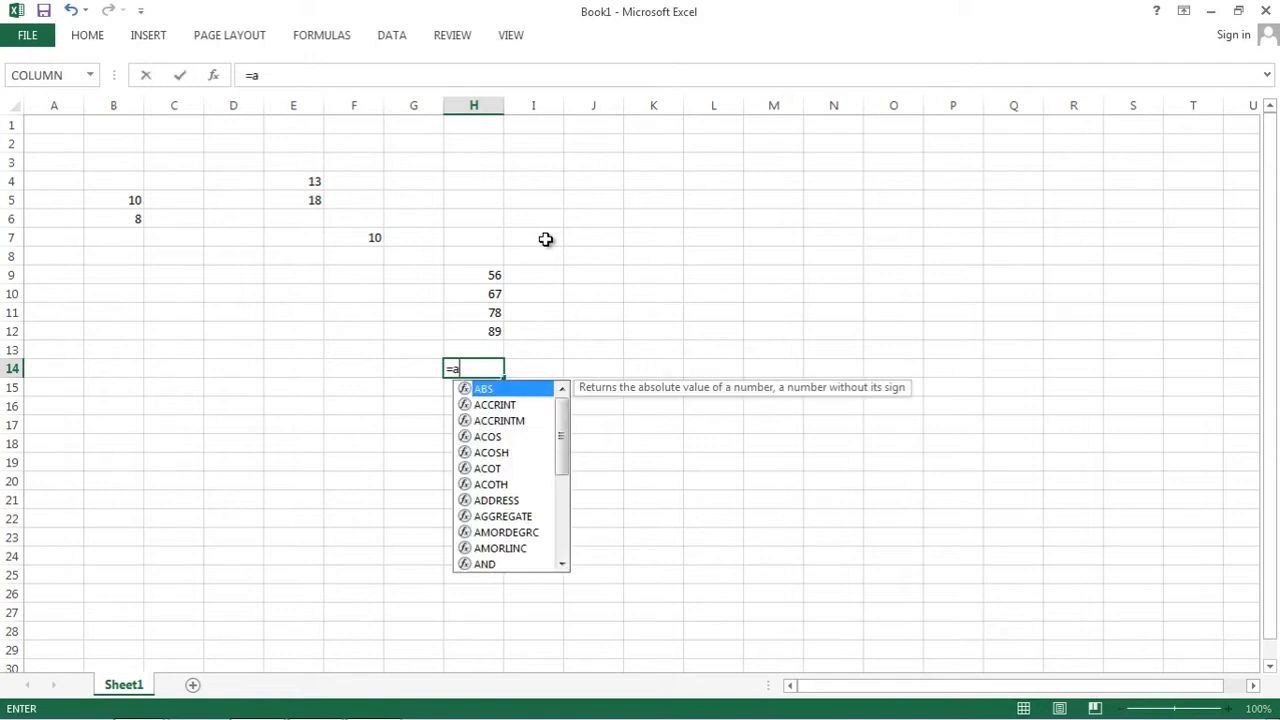
type("ver")
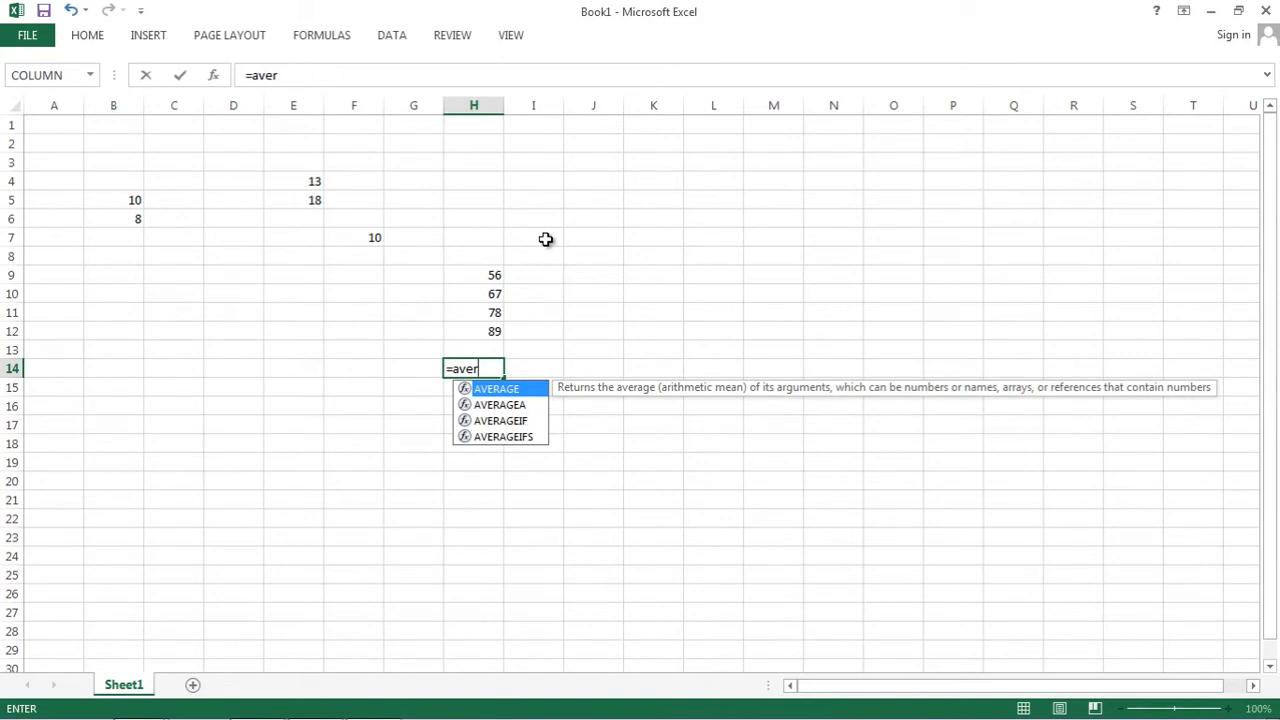
type("age(")
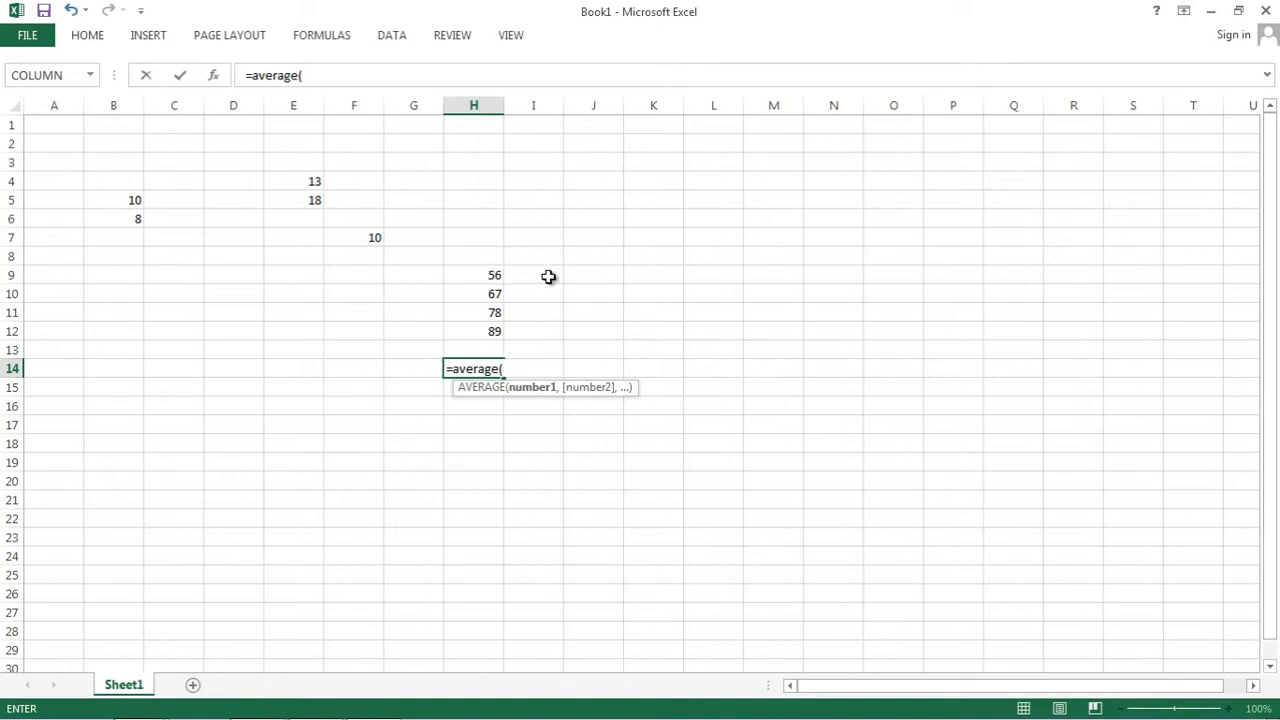
type("h9")
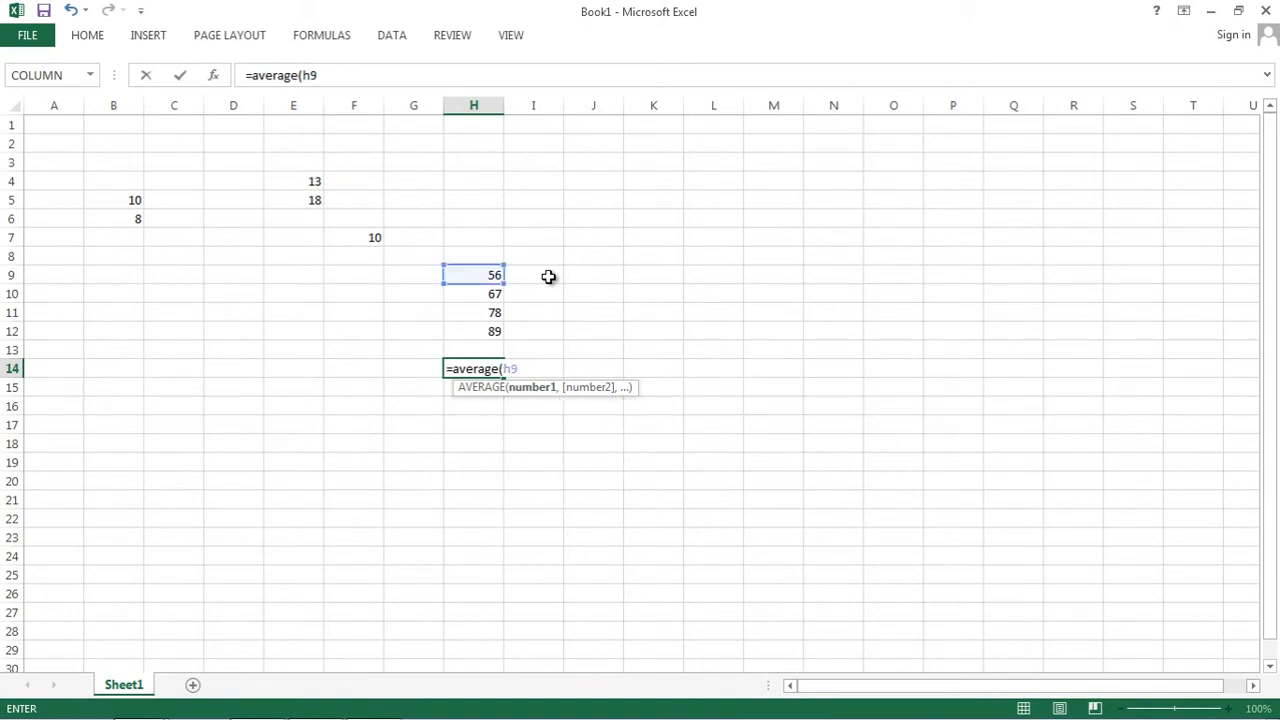
type(",h")
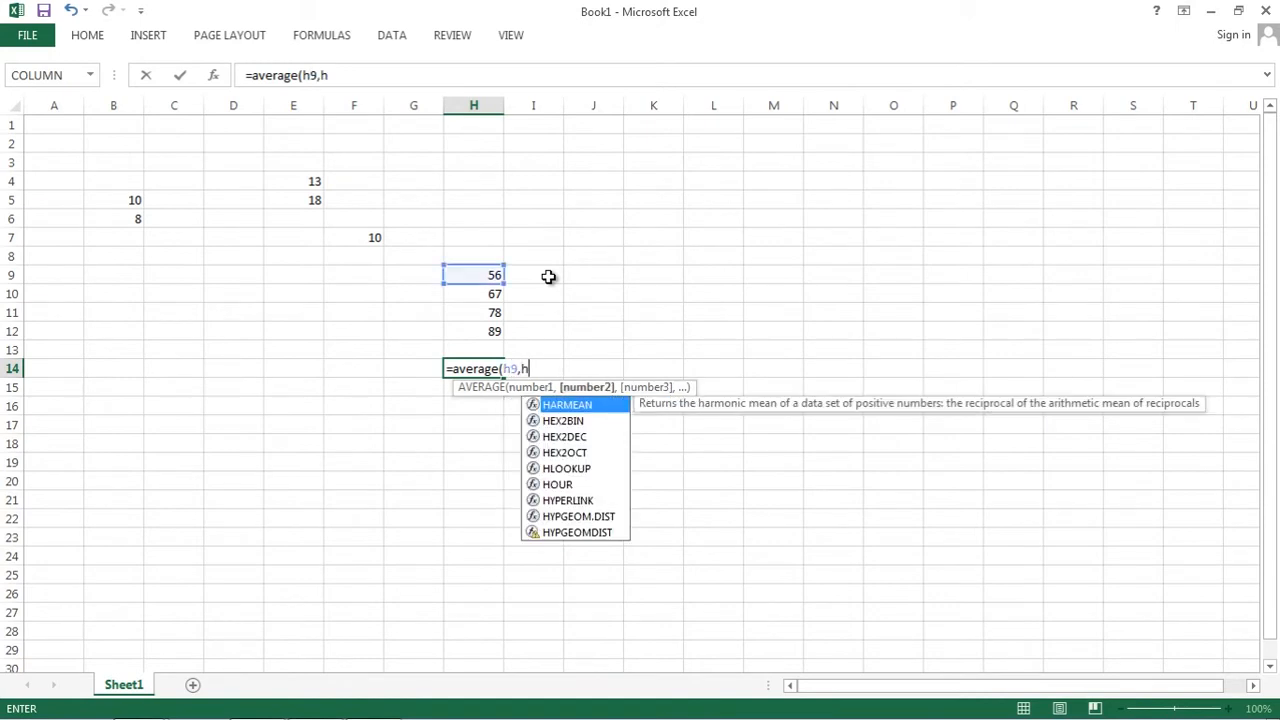
type("10")
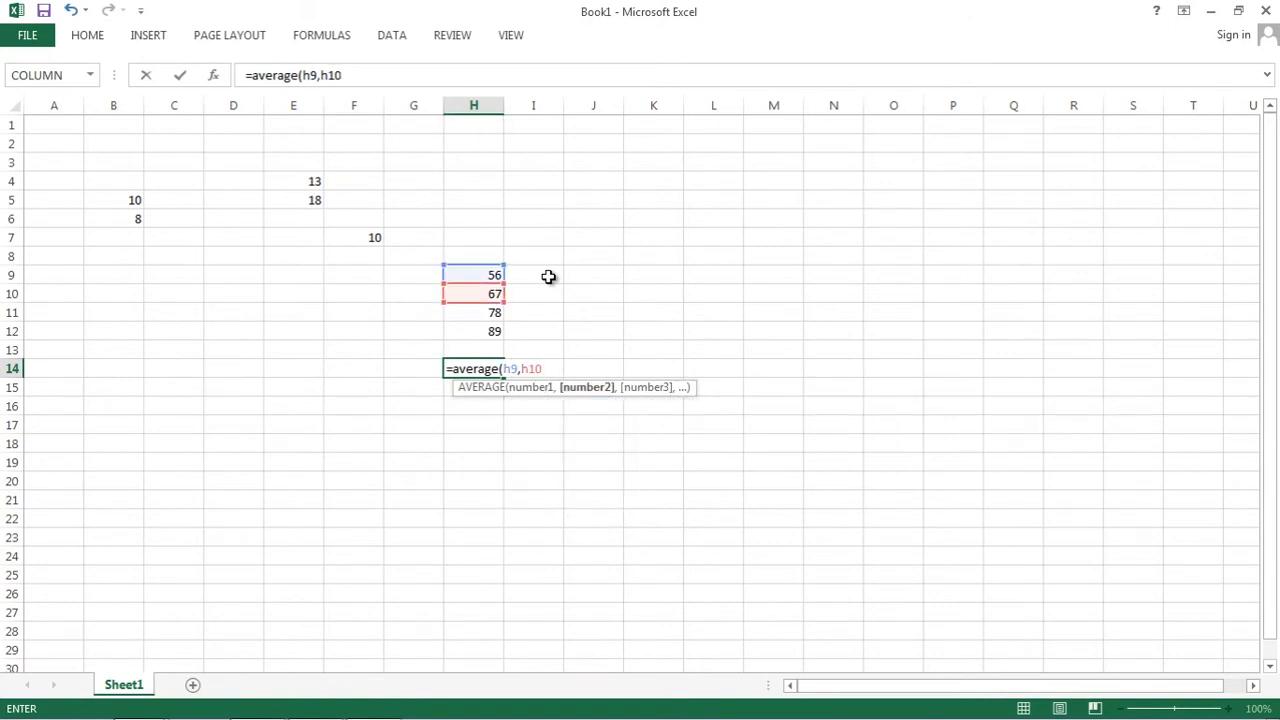
type(",h11")
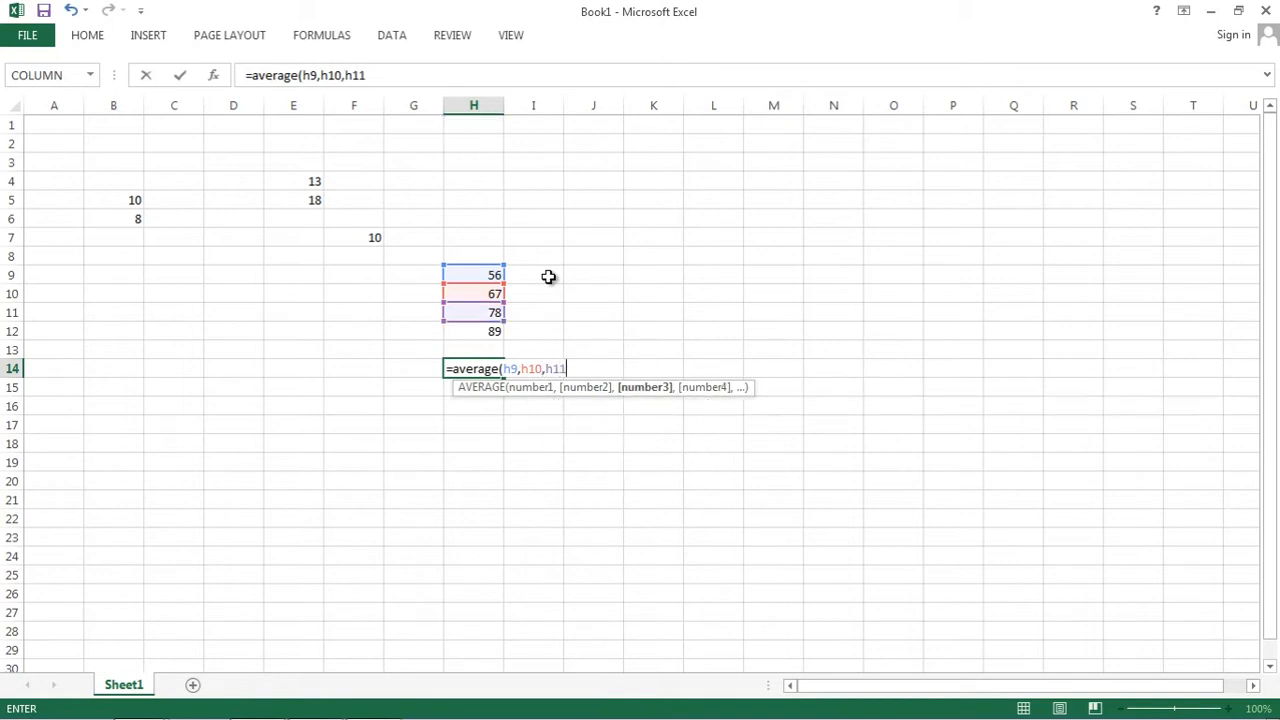
type(",h1")
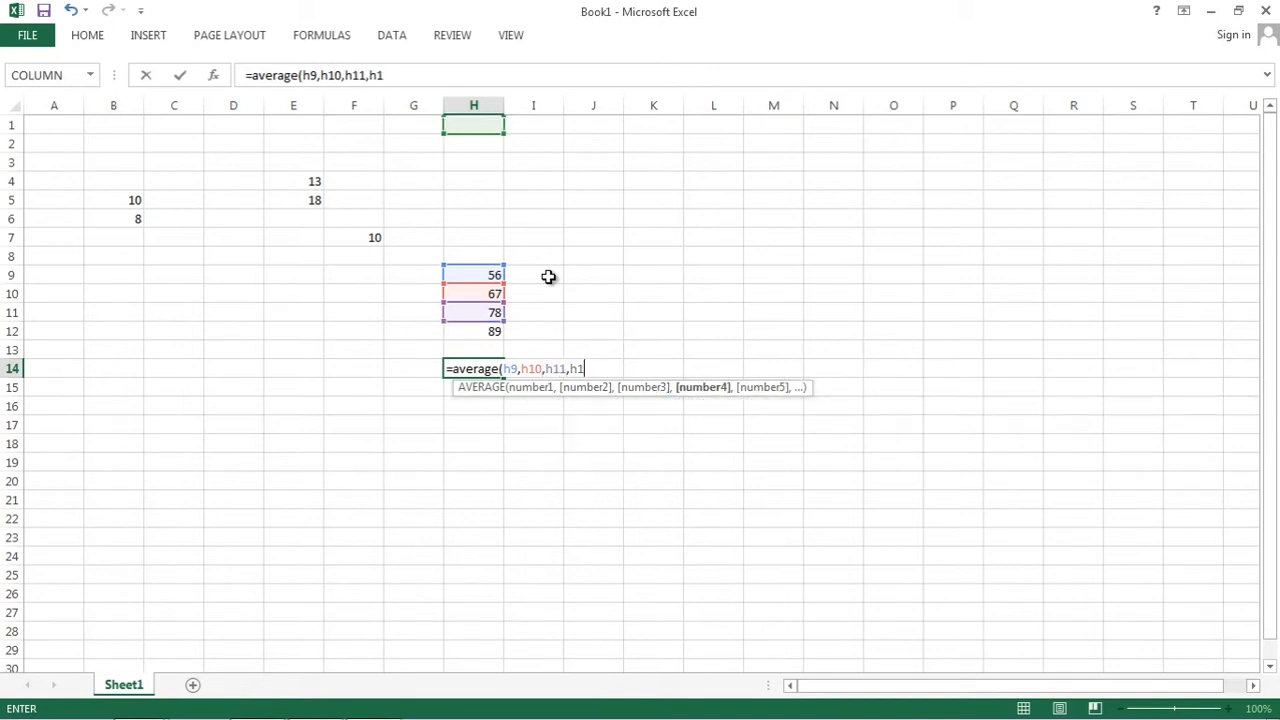
type("2)")
key("Return")
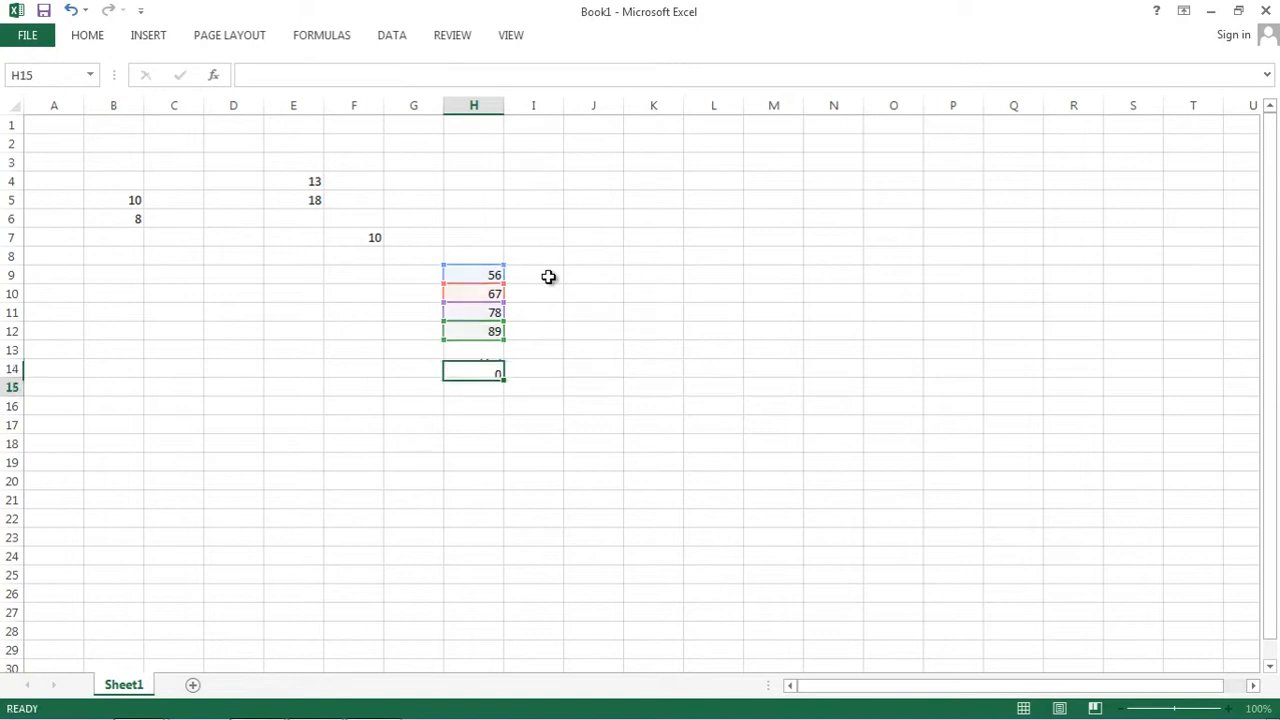
left_click(491, 368)
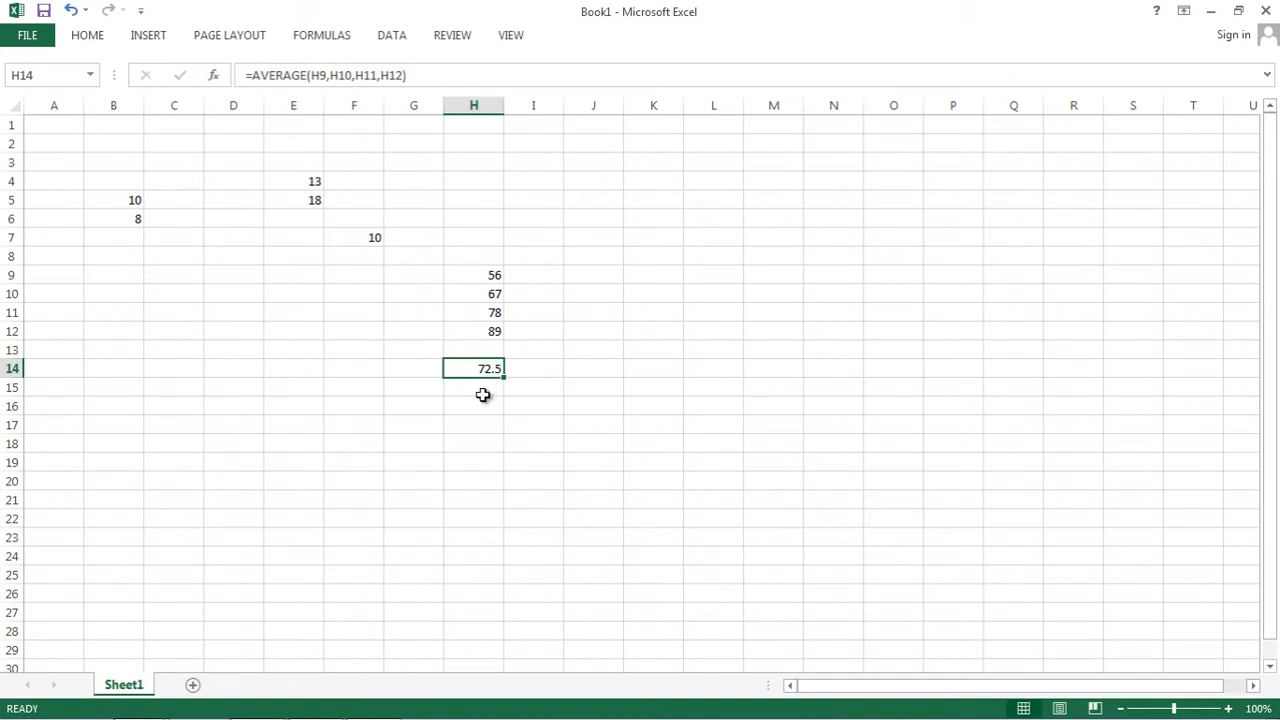
Step: Begin a manual average formula in cell H15 with =(H9+H10
left_click(483, 395)
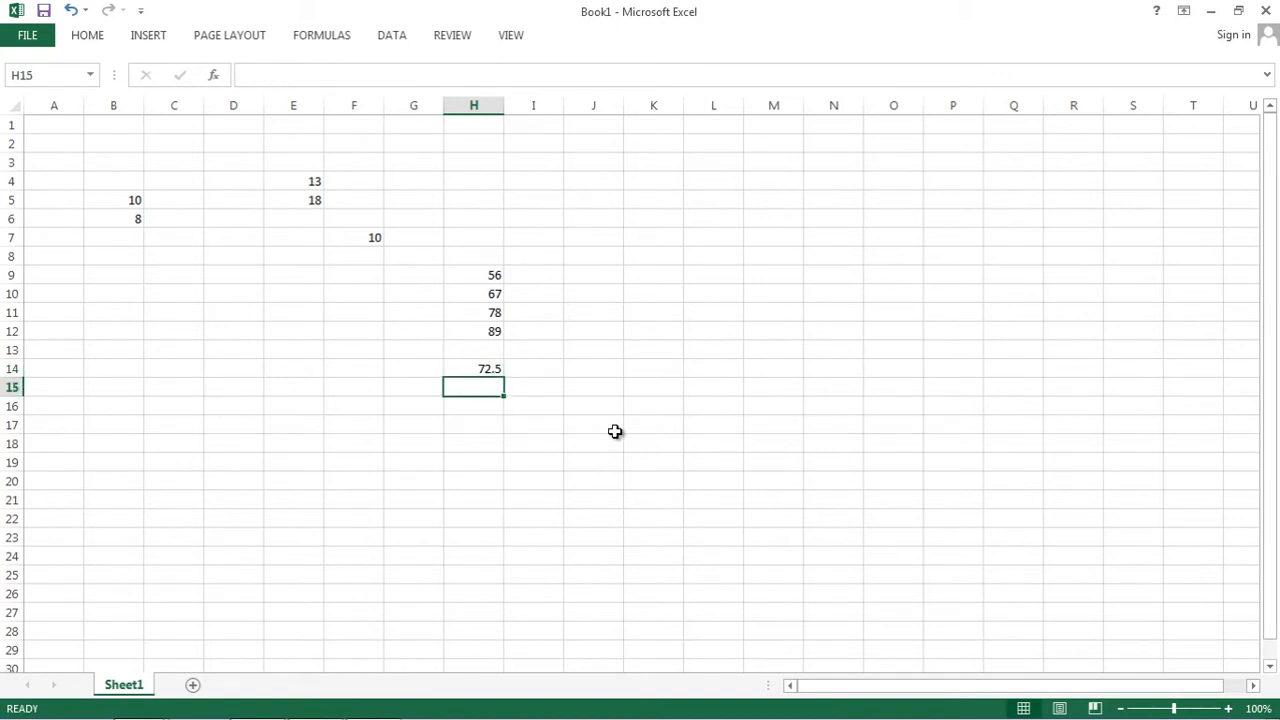
type("=")
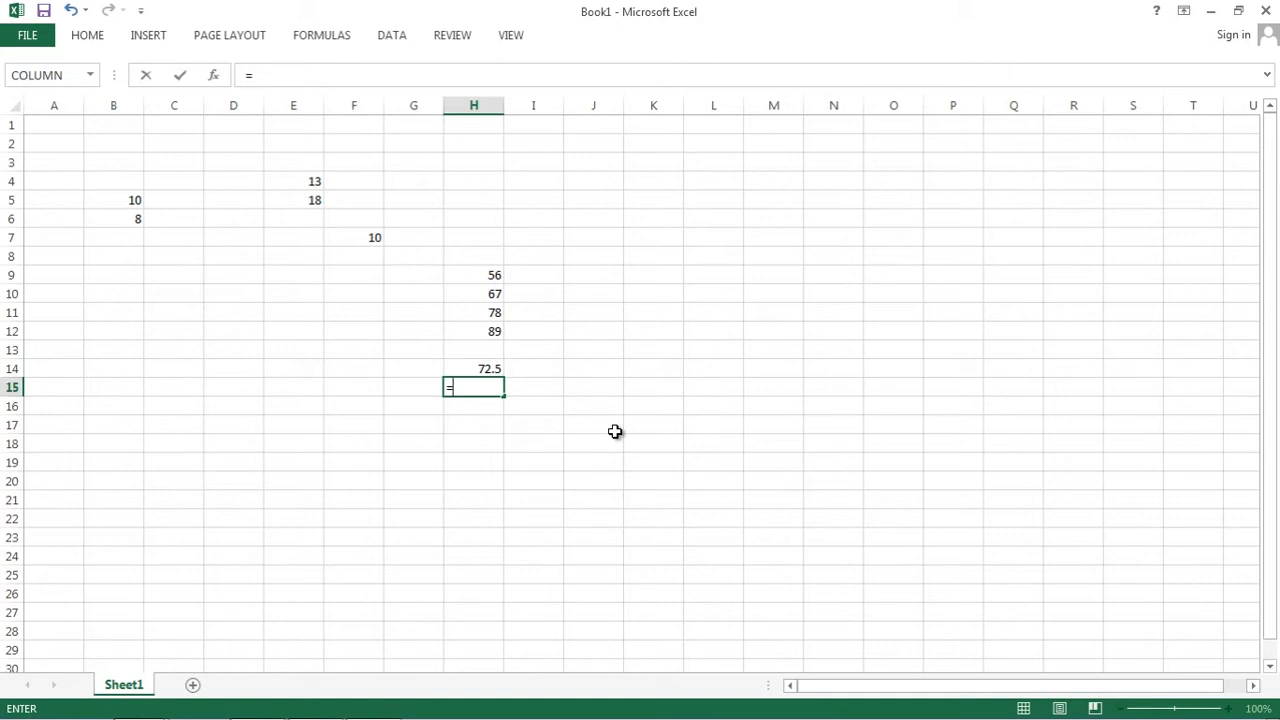
type("(h9")
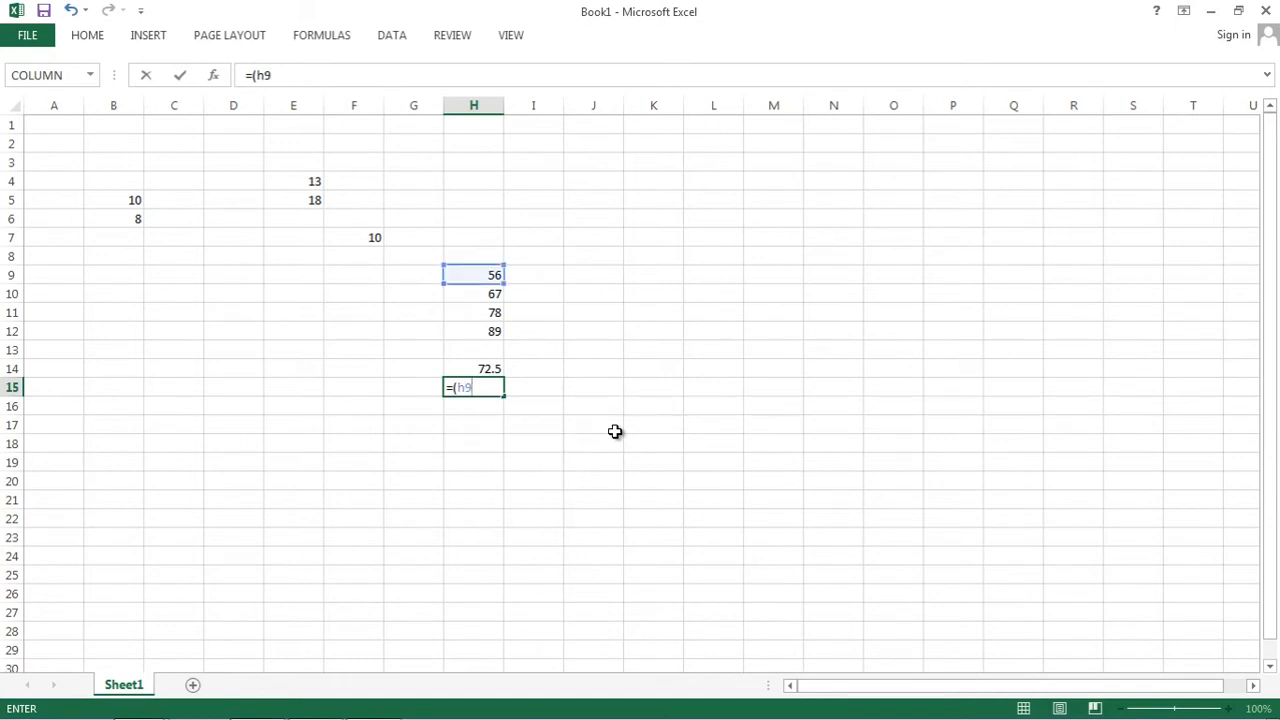
type("+h")
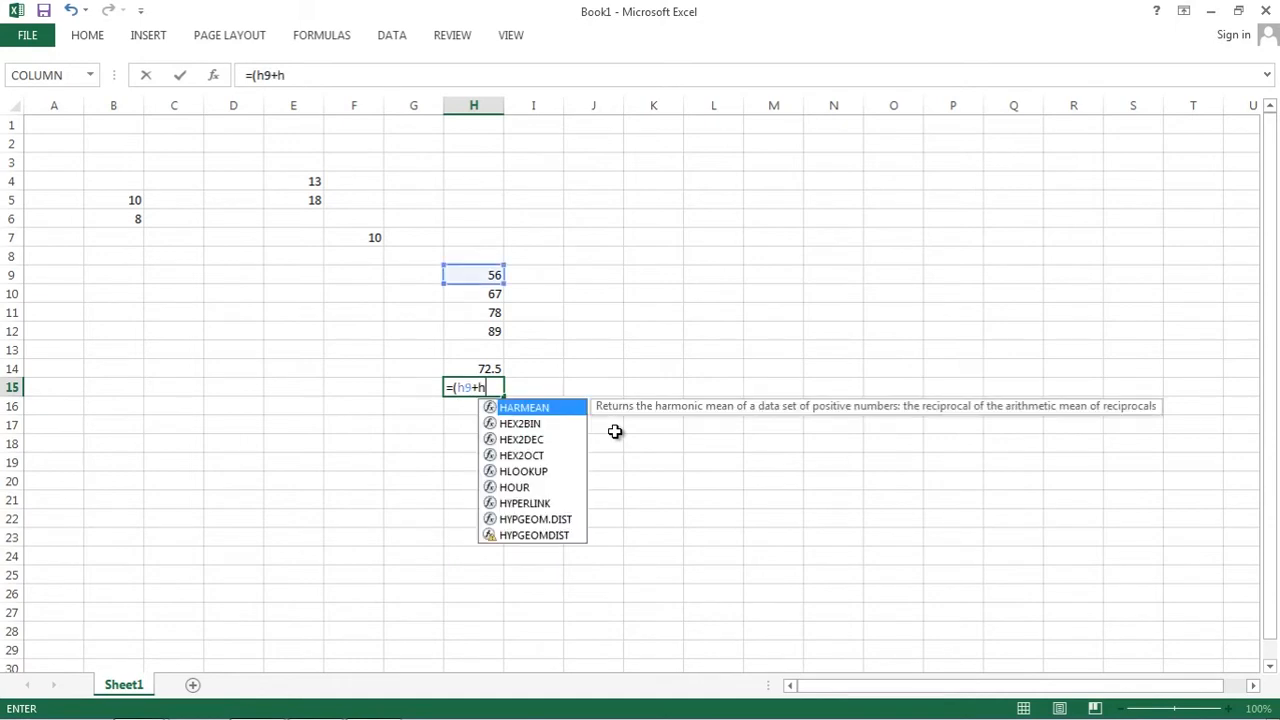
type("10")
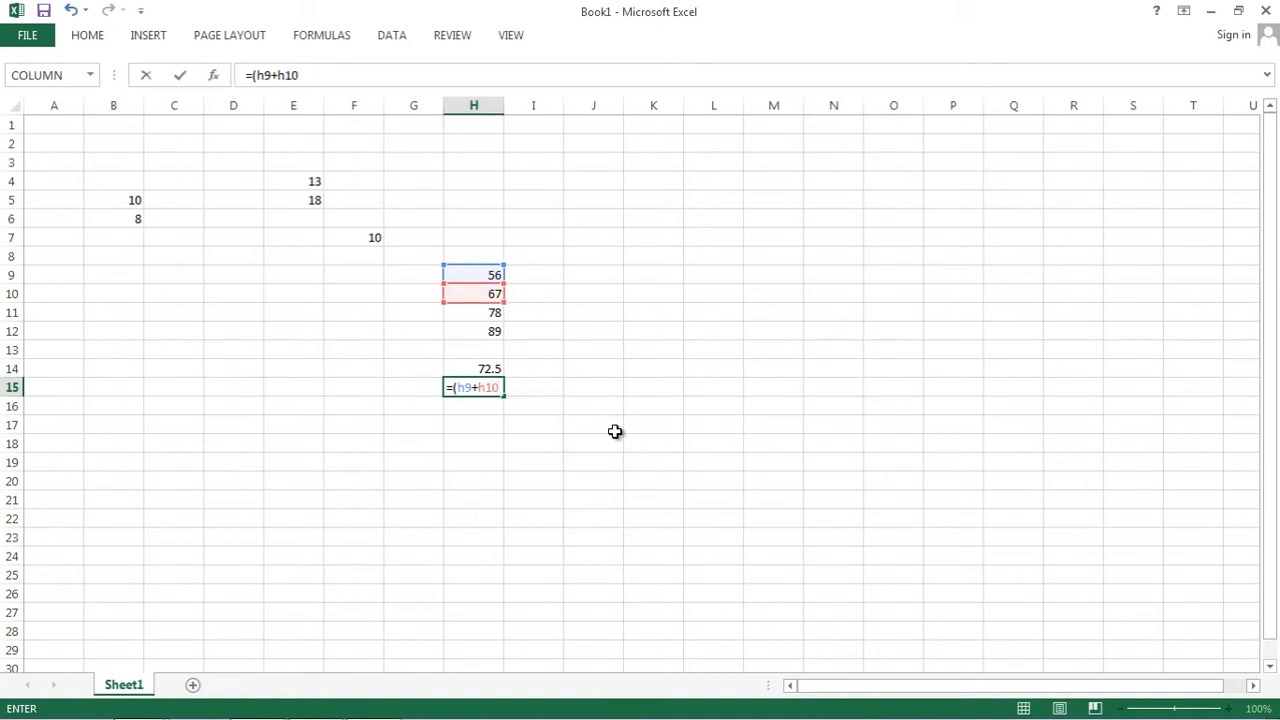
type(",h1")
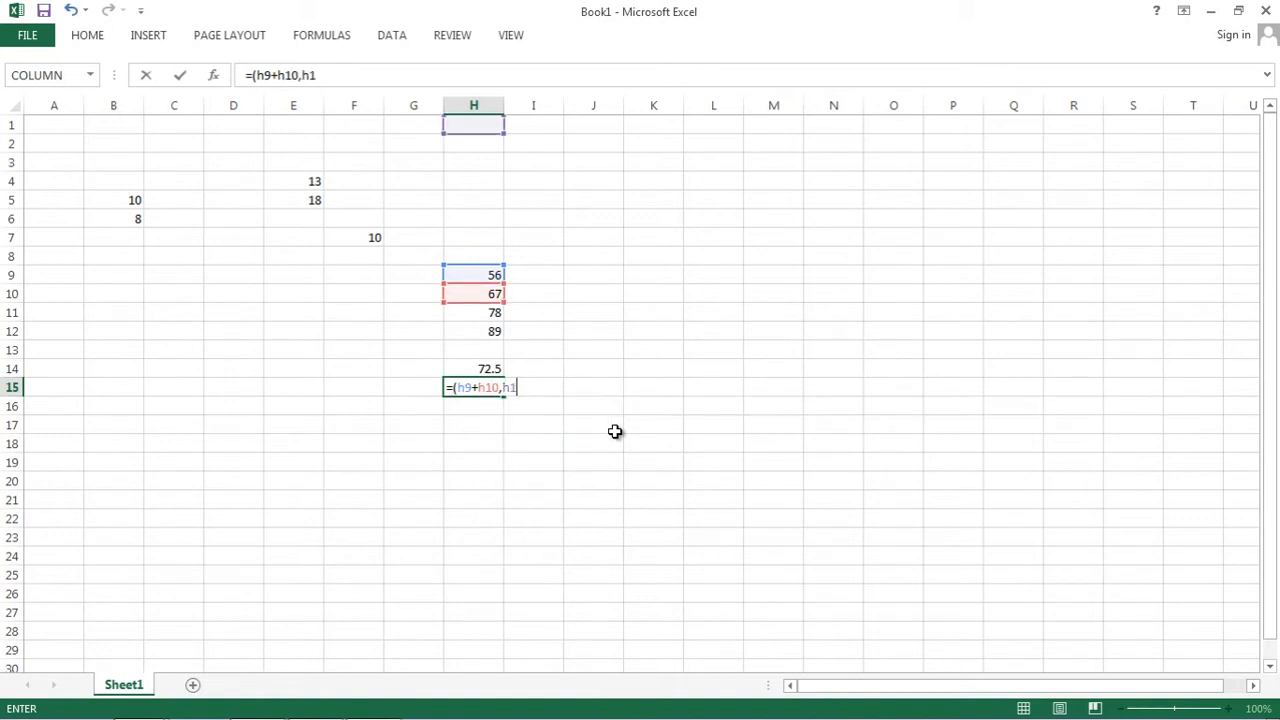
type("1")
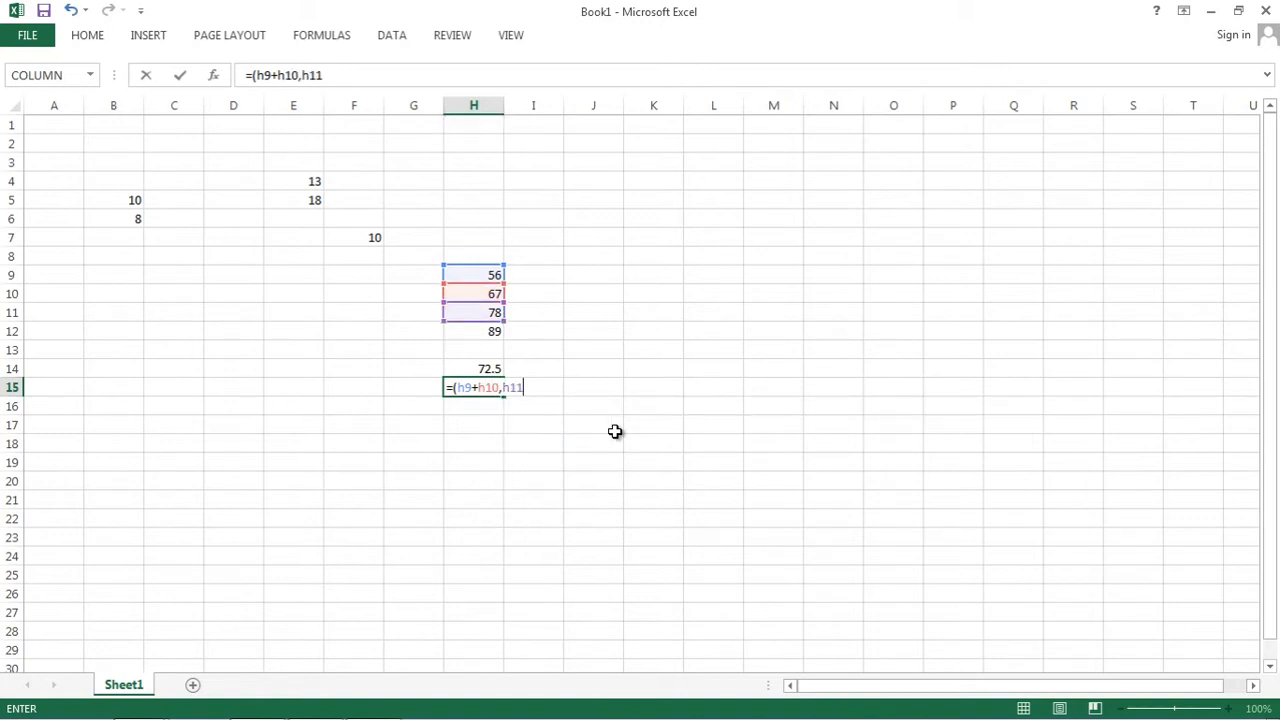
type(",")
key("BackSpace")
key("BackSpace")
key("BackSpace")
key("BackSpace")
key("BackSpace")
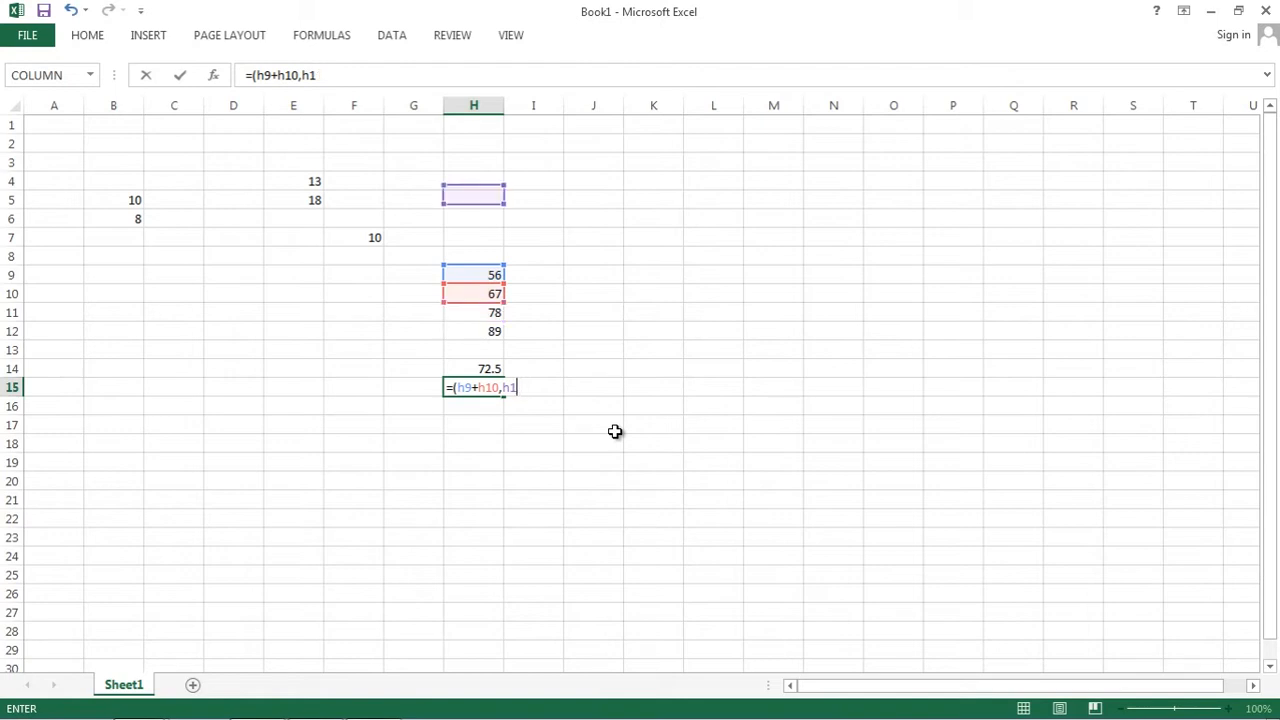
Step: Complete the formula in cell H15 as =(H9+H10+H11+H12)/4 and compare it with the AVERAGE formula in H14
type("+")
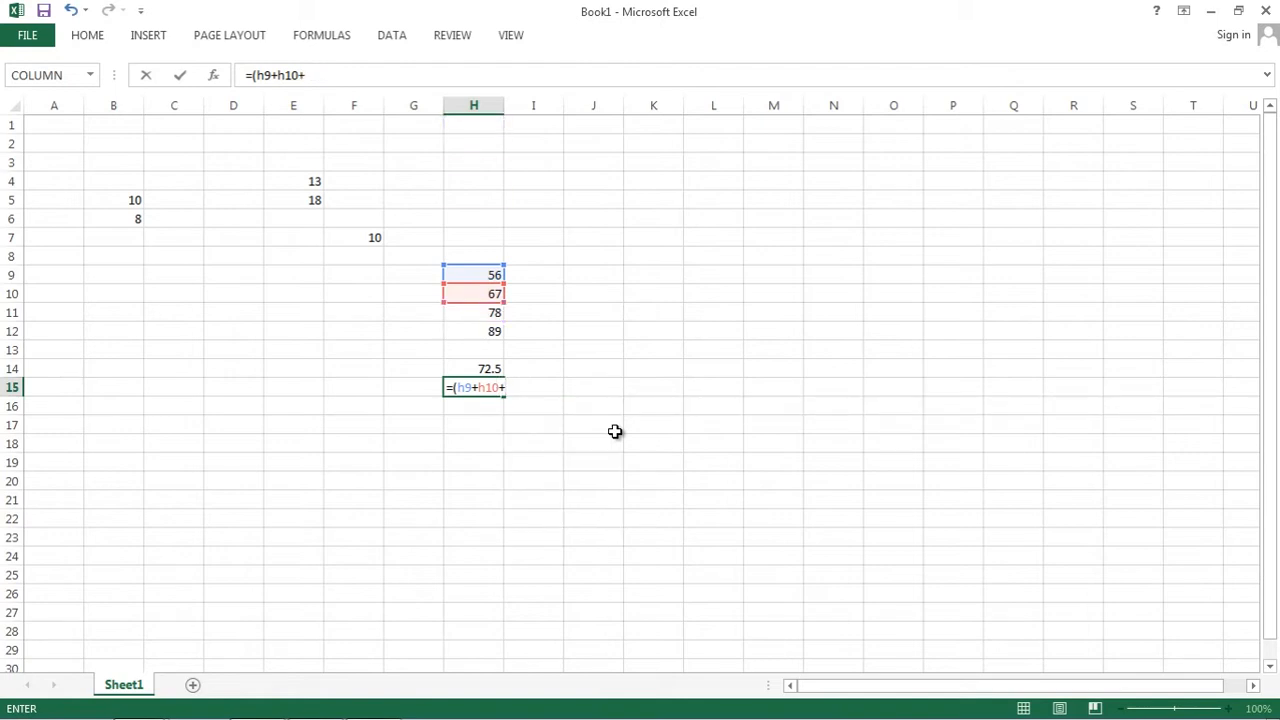
type("h11")
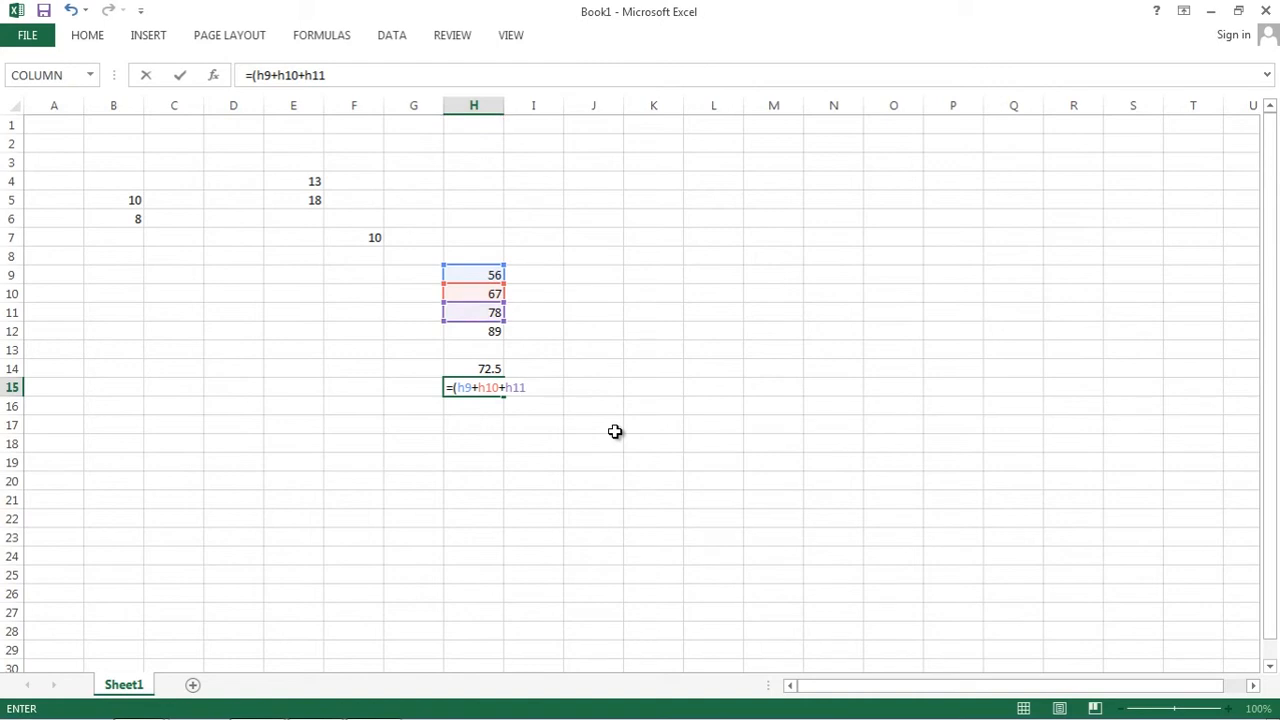
type("+h12")
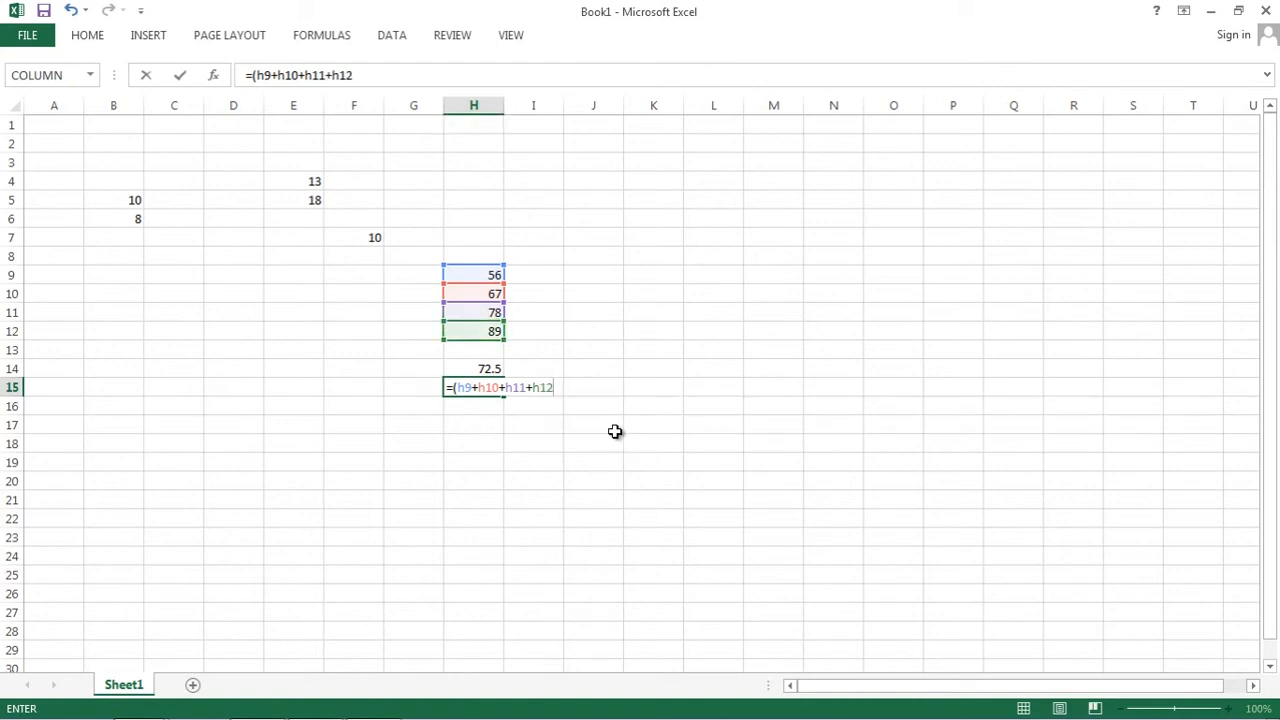
type(")/4")
key("Return")
key("Up")
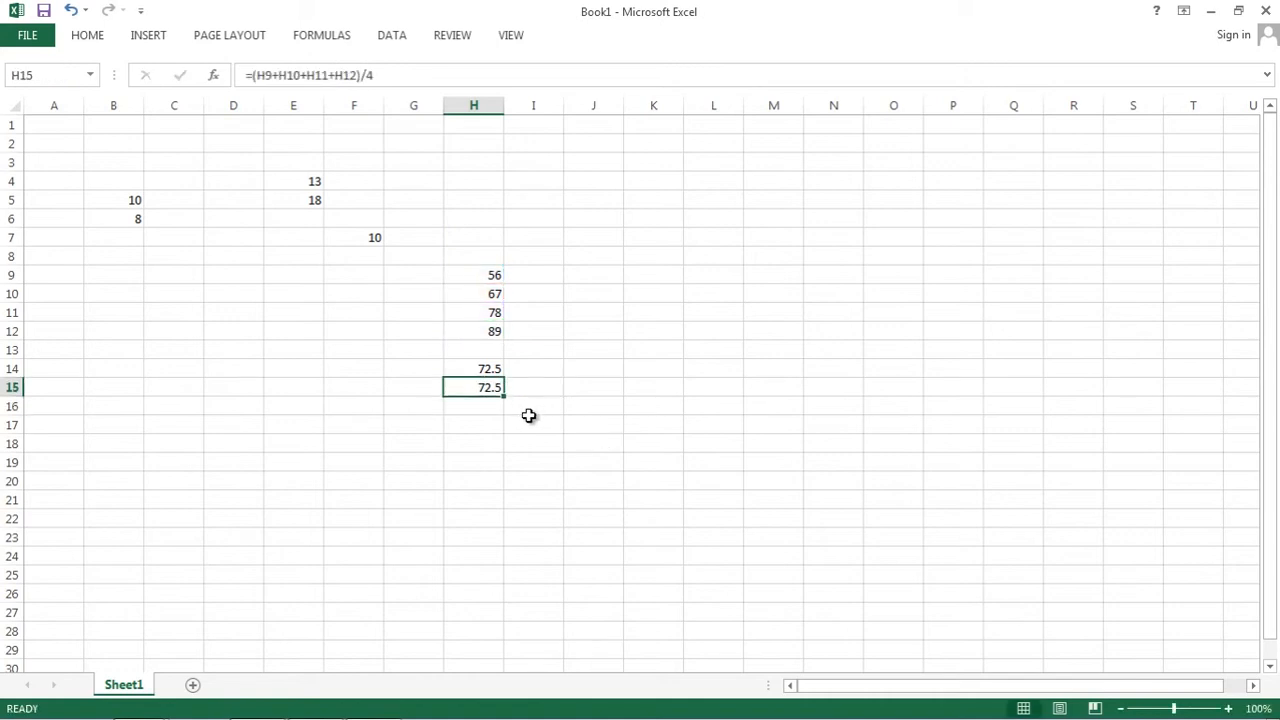
left_click(491, 370)
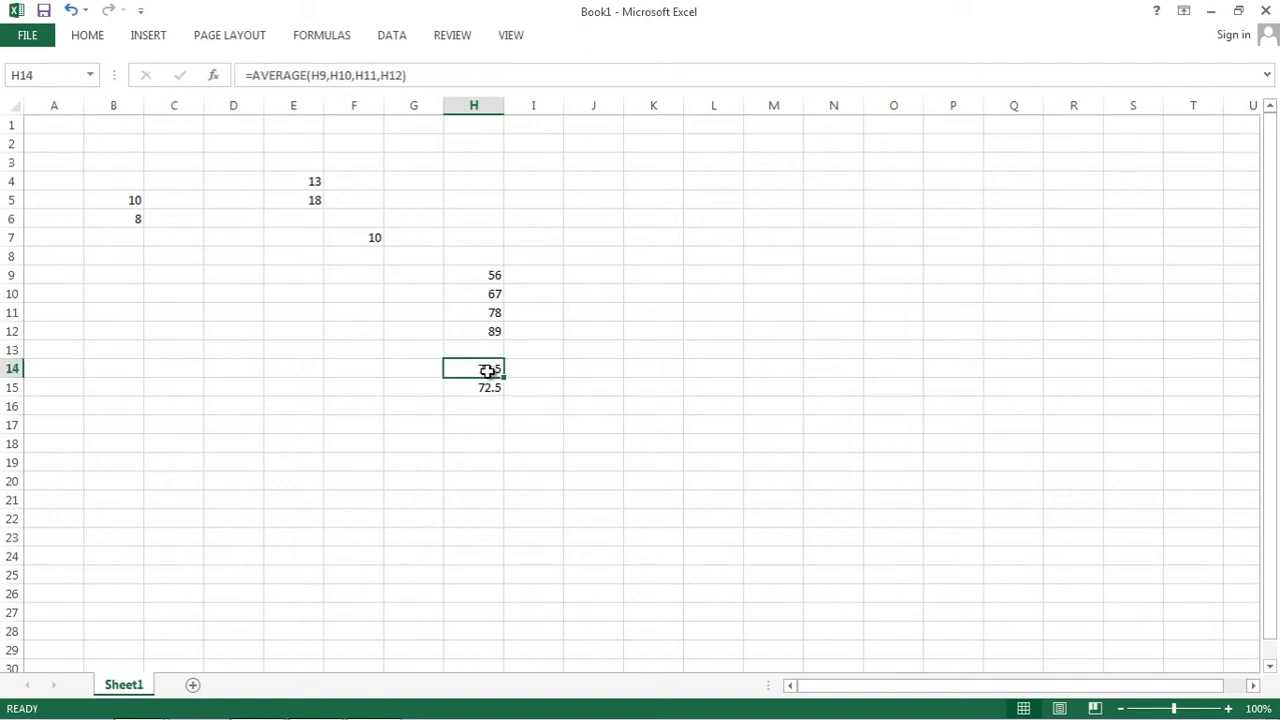
left_click(492, 387)
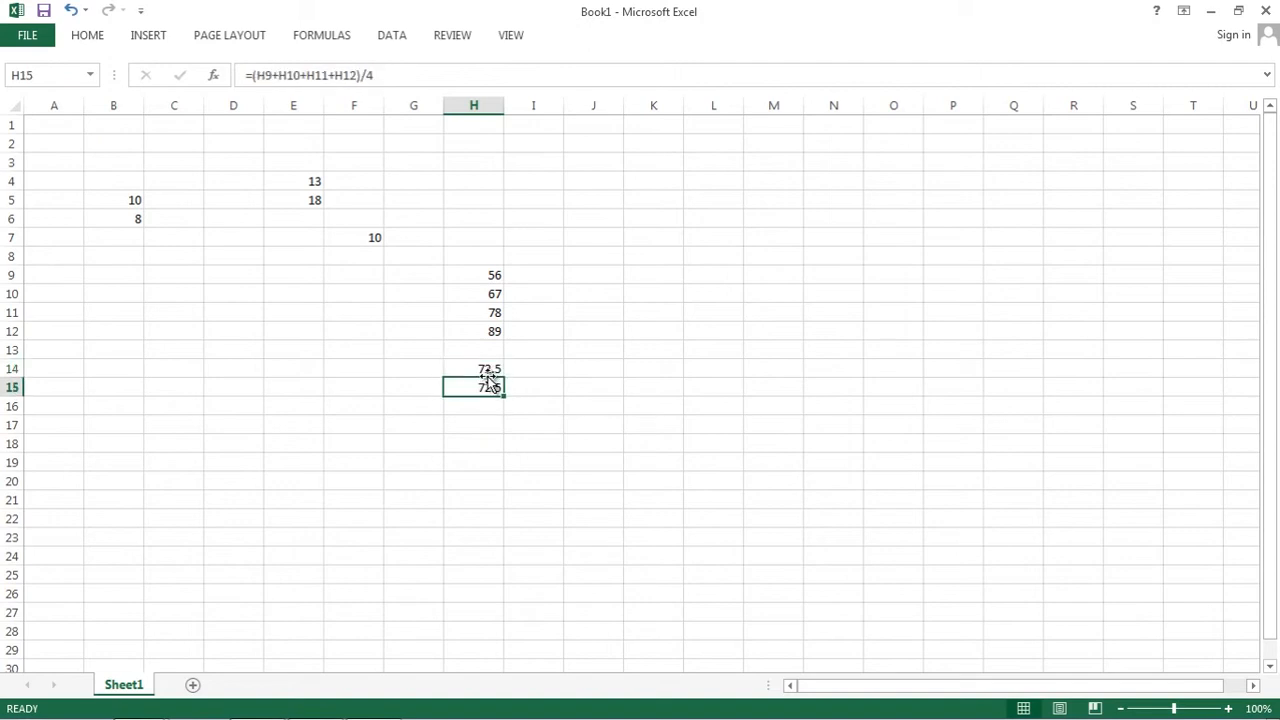
left_click(491, 369)
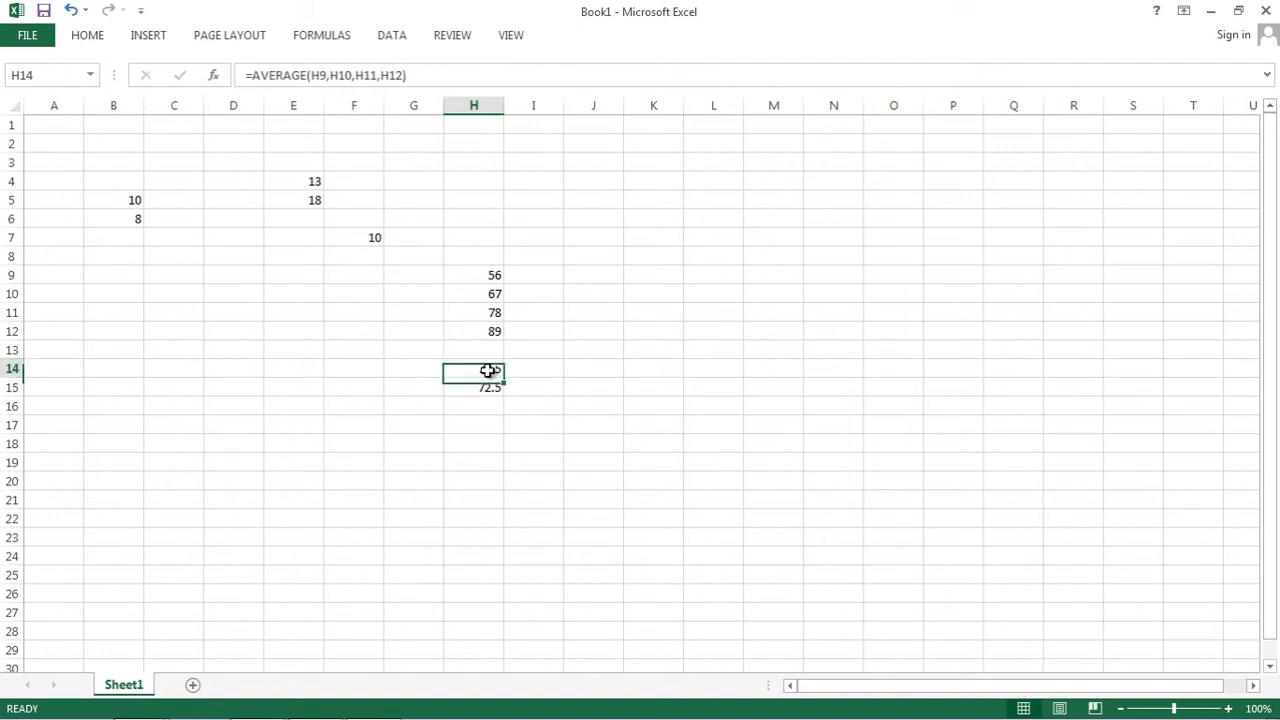
Step: Clear the value in cell H11 and compare its effect on the AVERAGE formula in H14 and the manual formula in H15
left_click(495, 310)
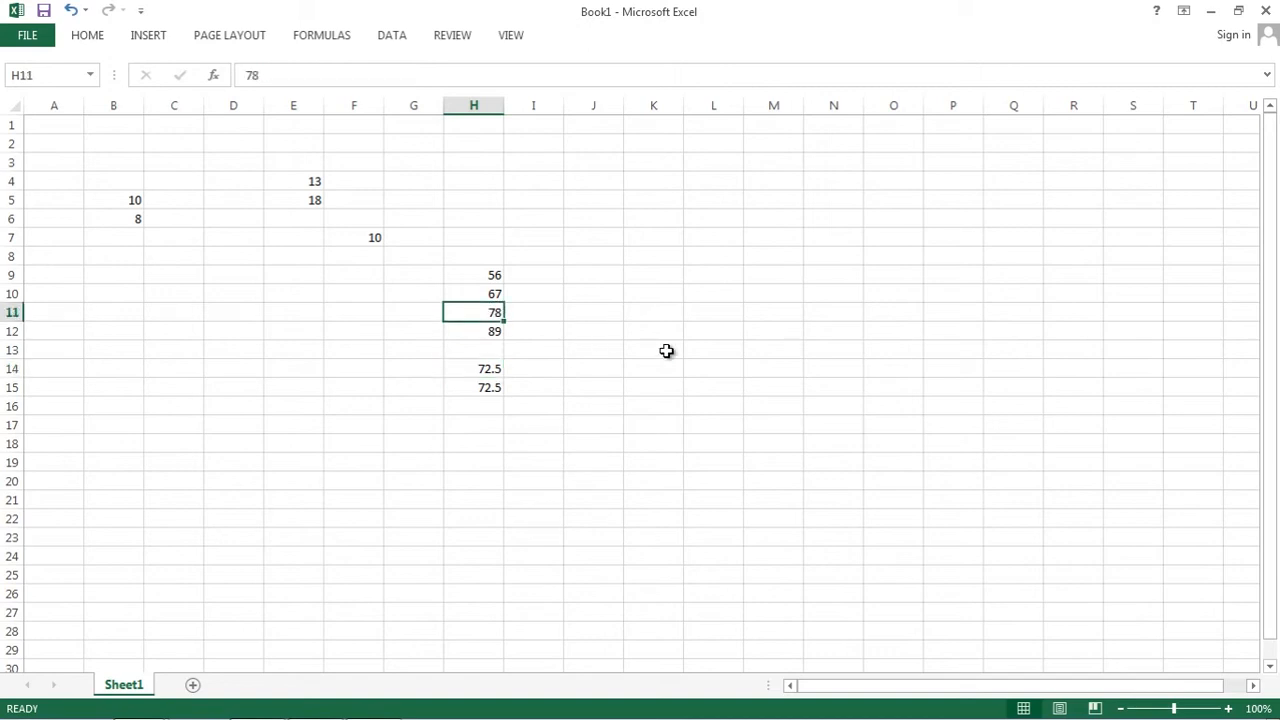
key("Delete")
left_click(490, 370)
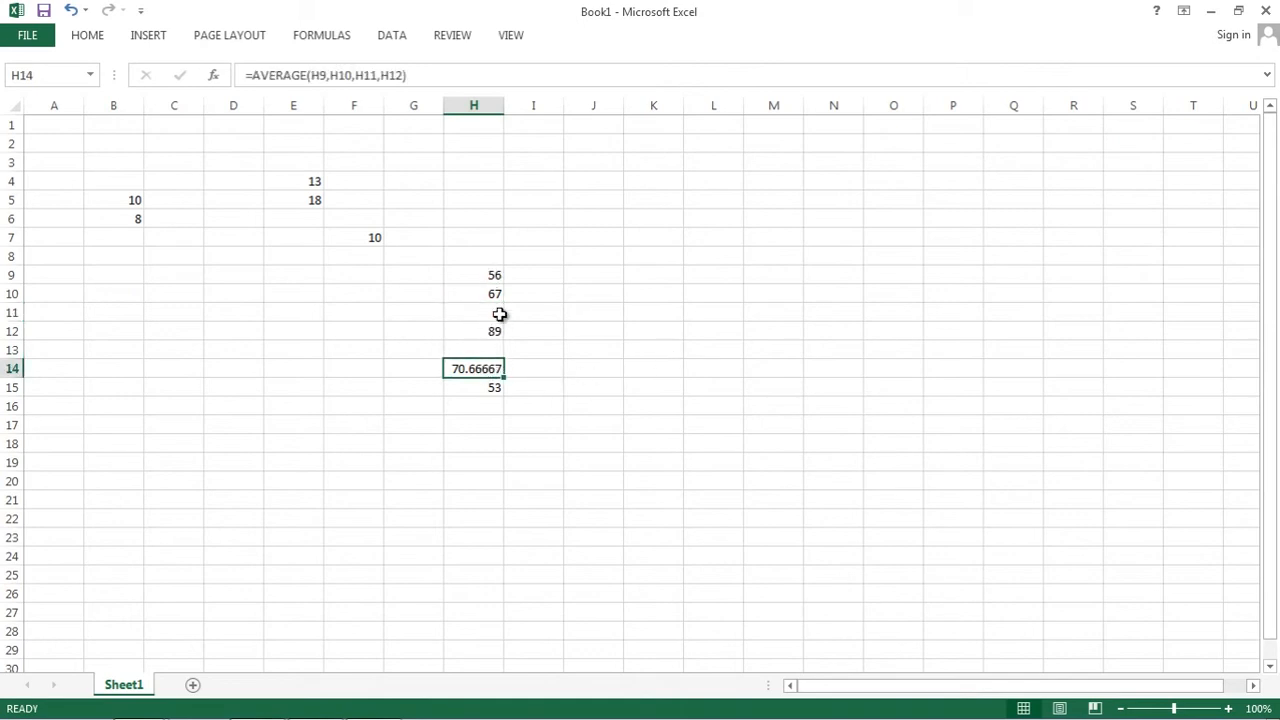
left_click(494, 390)
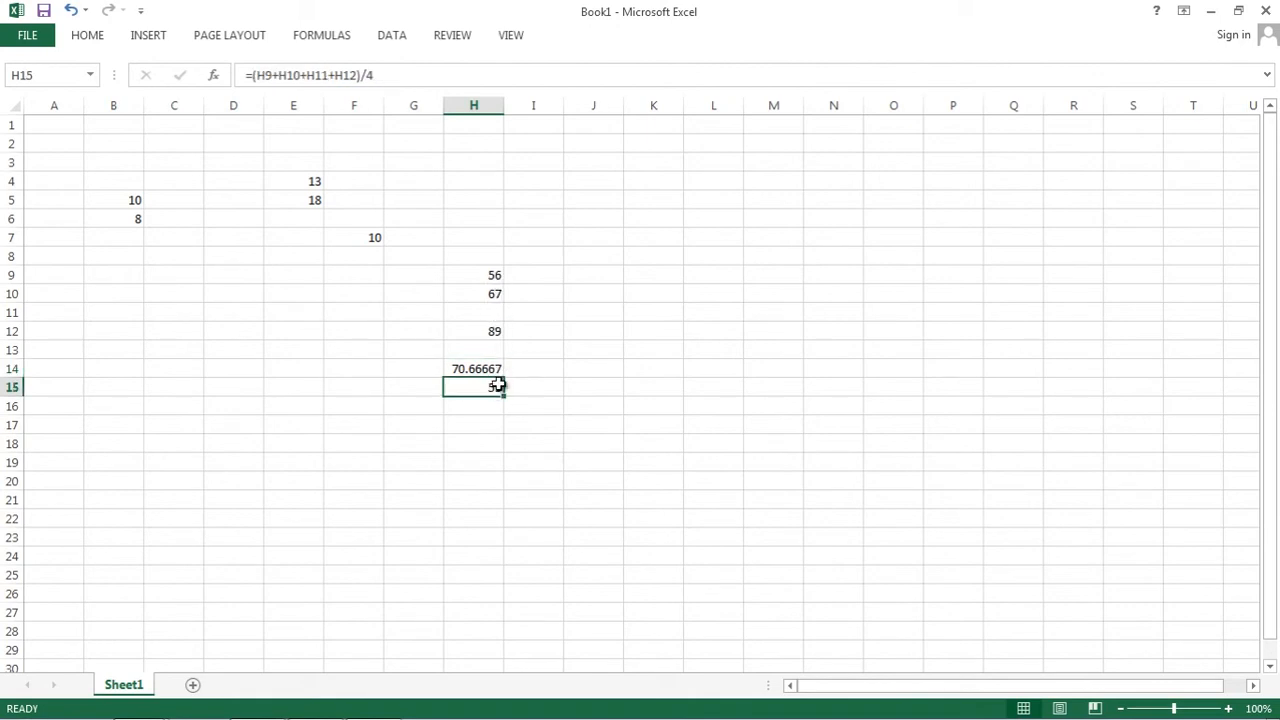
left_click(490, 313)
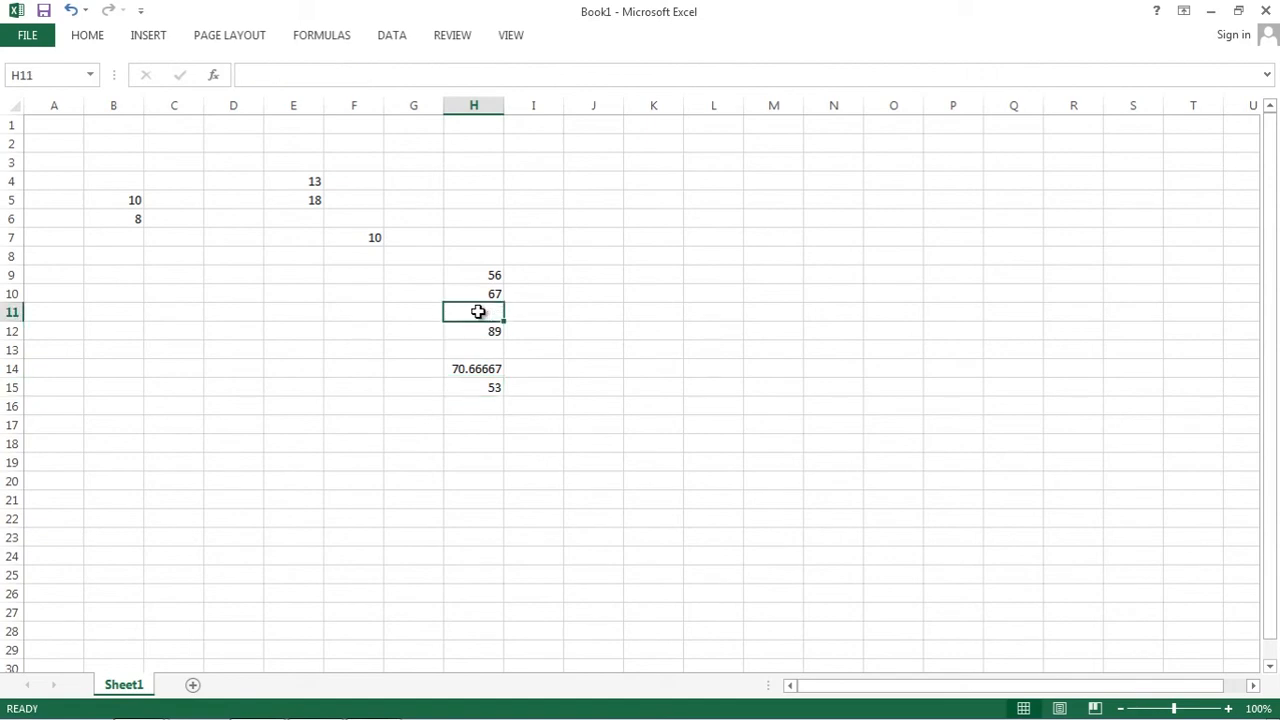
left_click(494, 387)
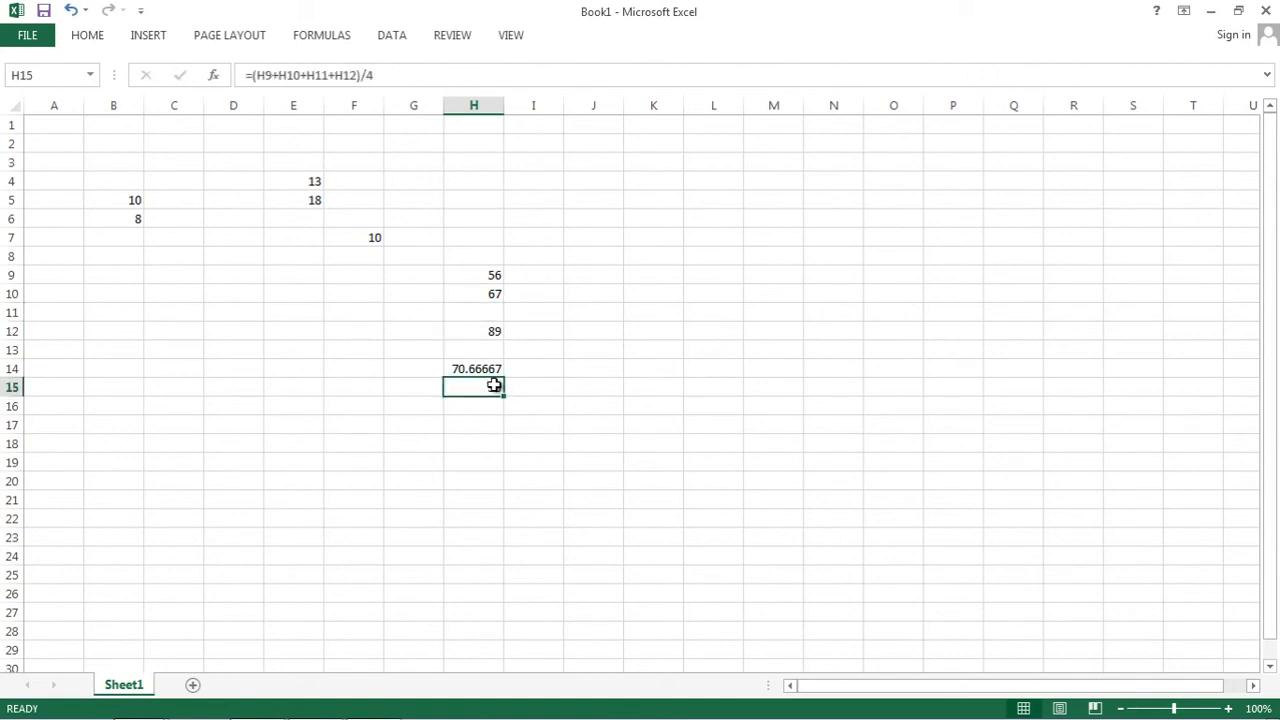
left_click(490, 369)
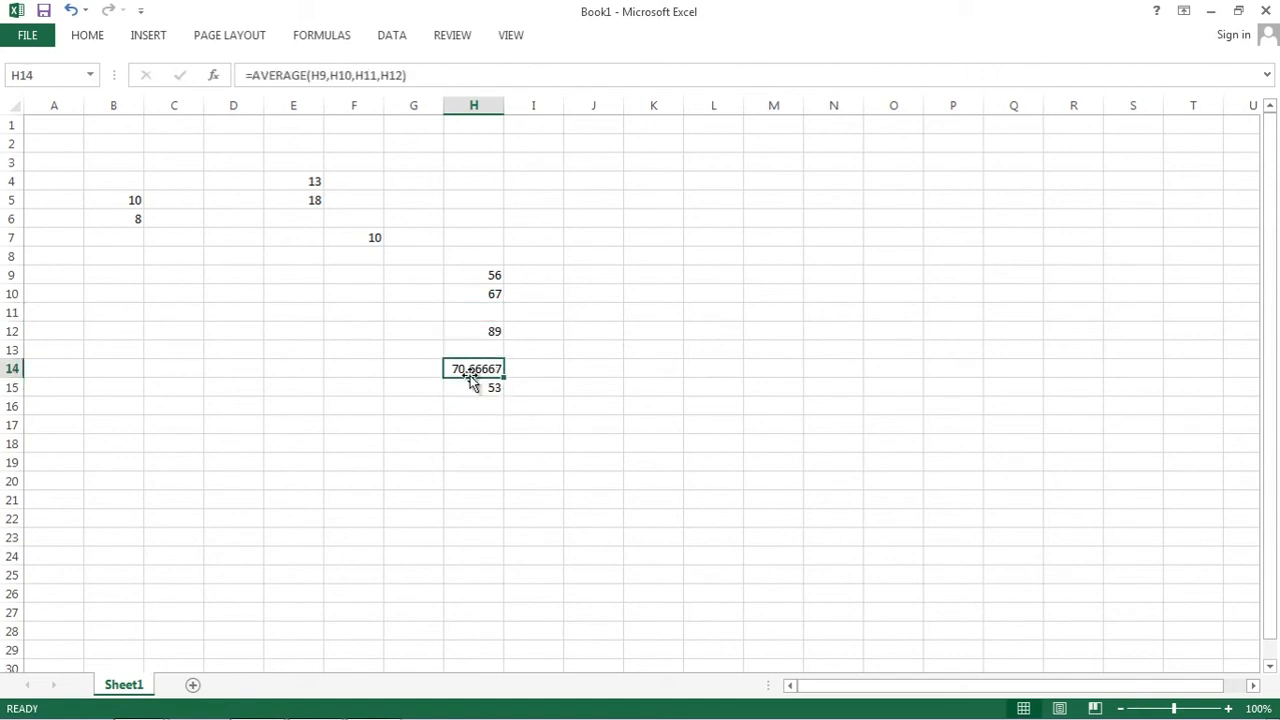
left_click(485, 386)
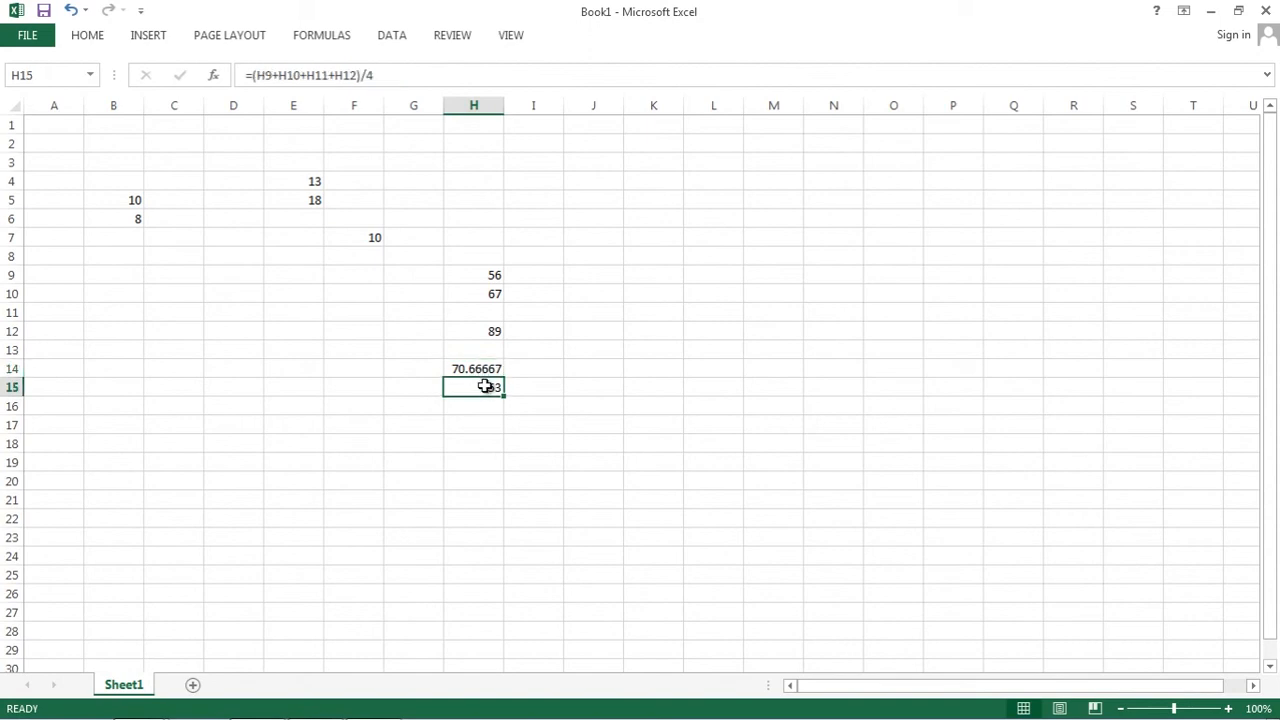
left_click(482, 371)
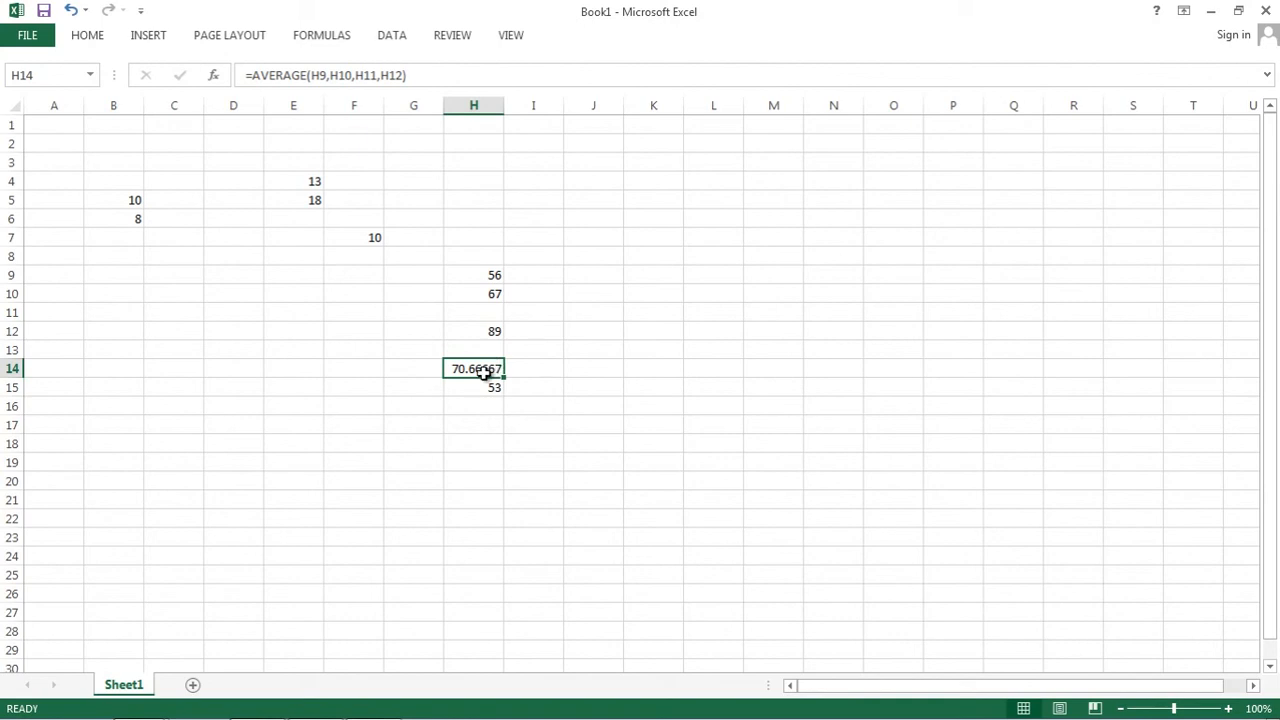
Step: Examine the formulas in H15 and H14 in turn to compare how each one treats the empty cell H11
left_click(484, 387)
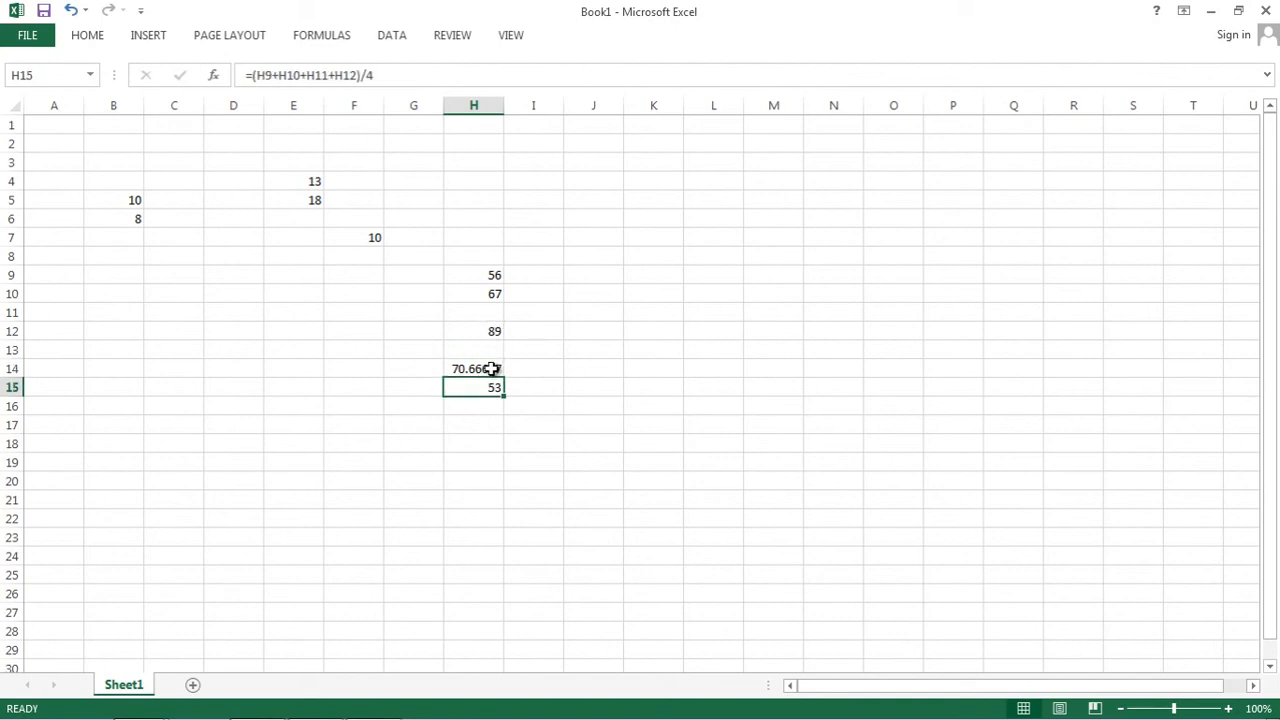
left_click(492, 369)
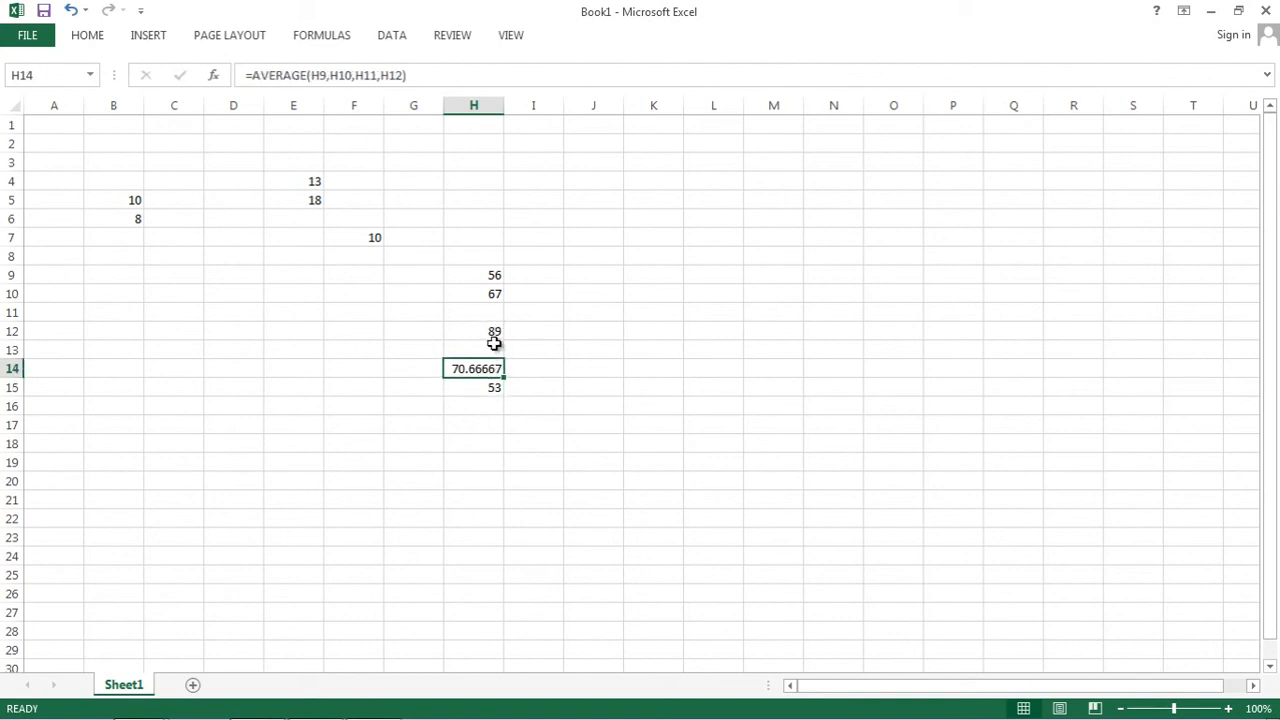
left_click(491, 386)
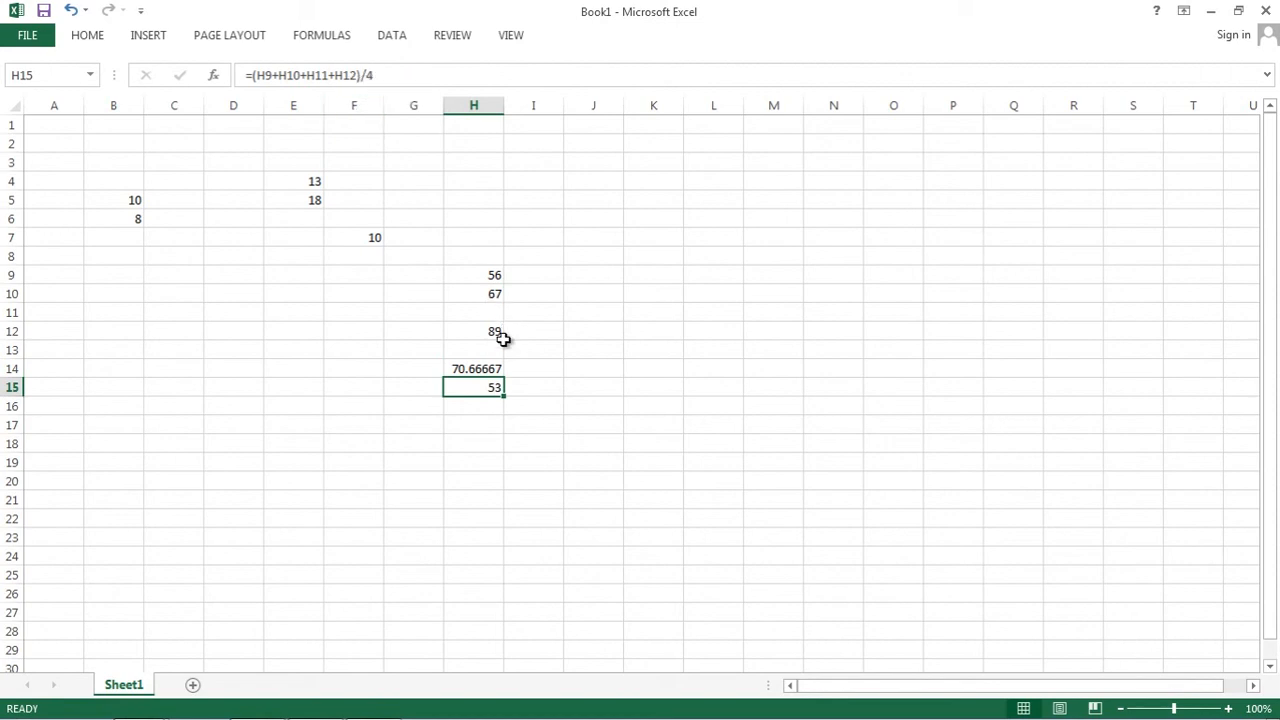
left_click(553, 390)
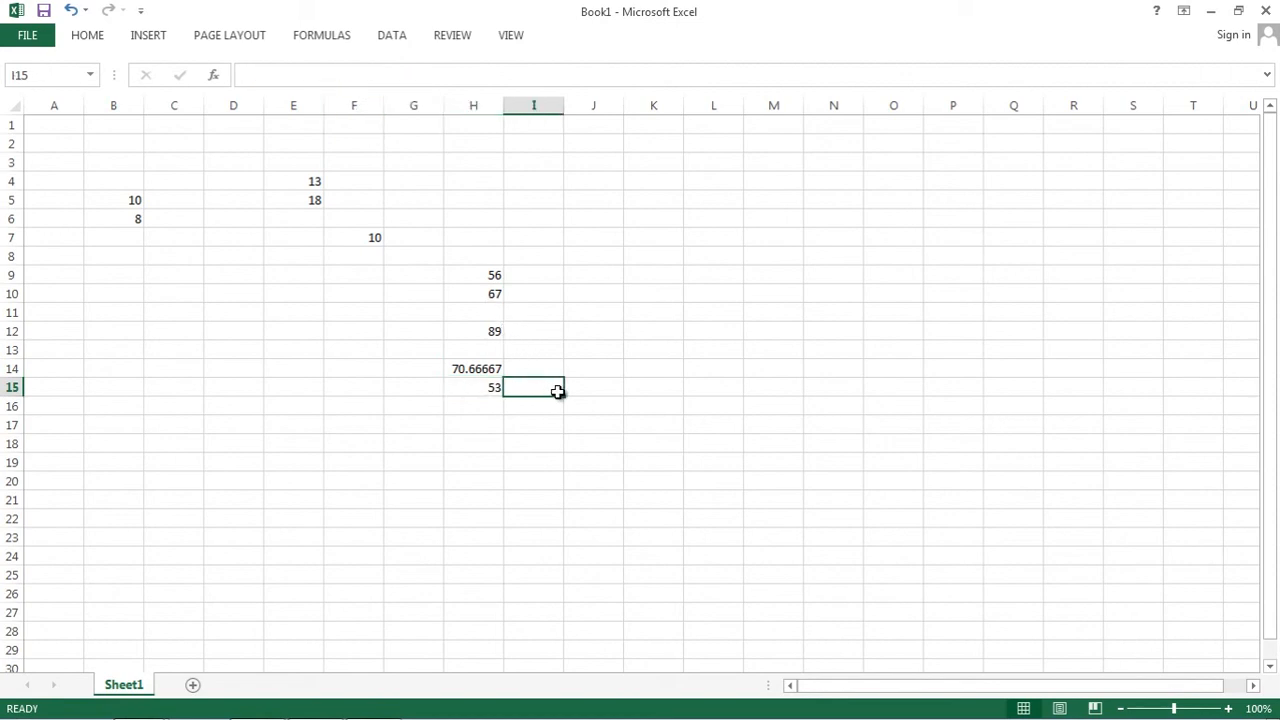
left_click(483, 370)
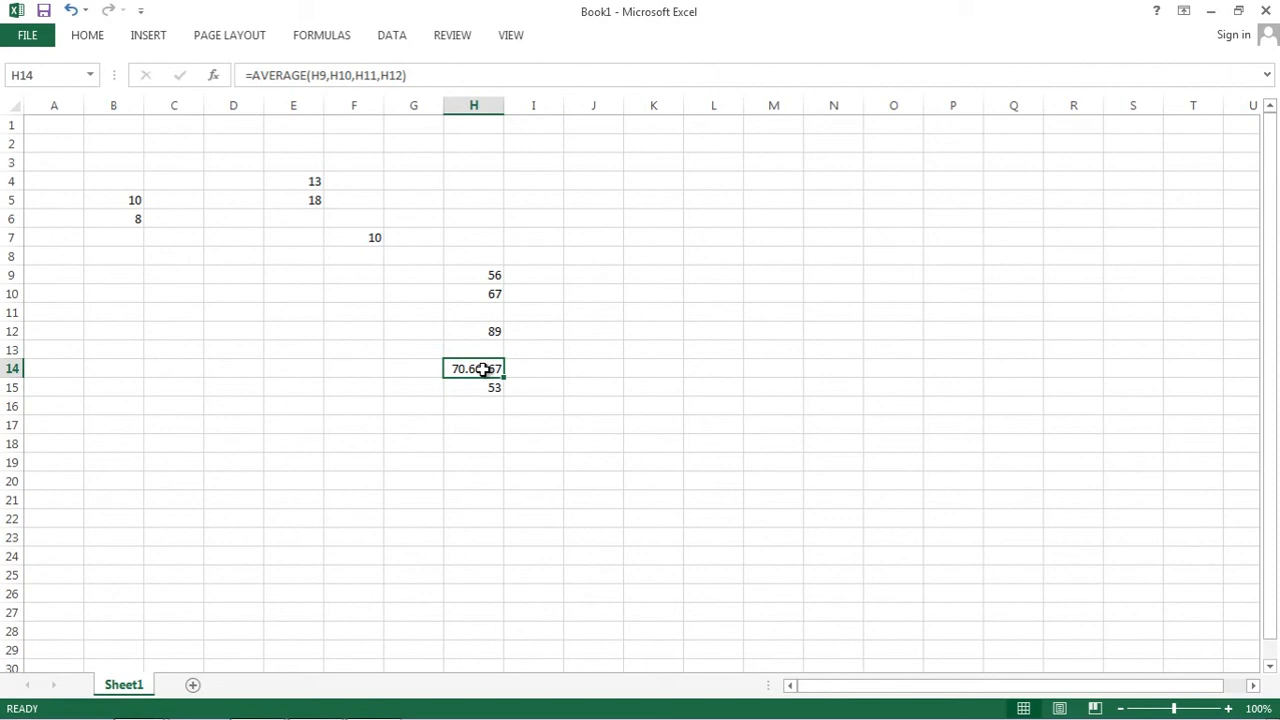
left_click(530, 371)
left_click(549, 392)
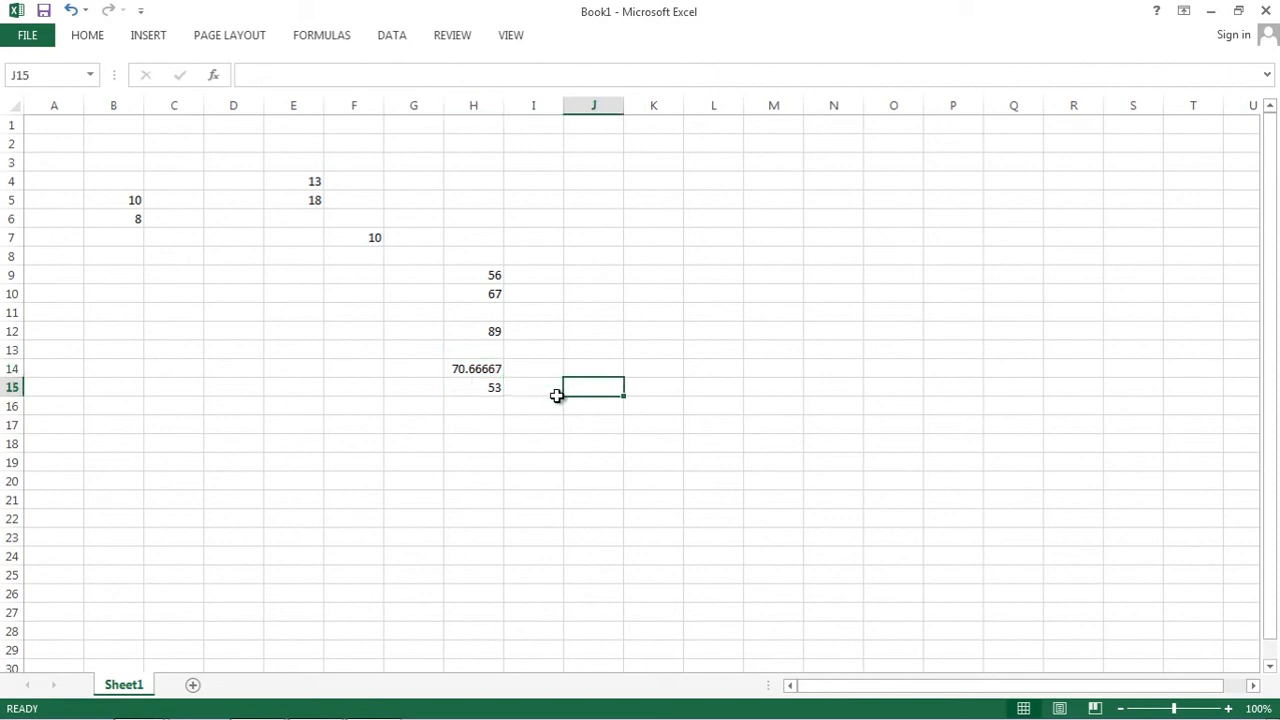
left_click(524, 421)
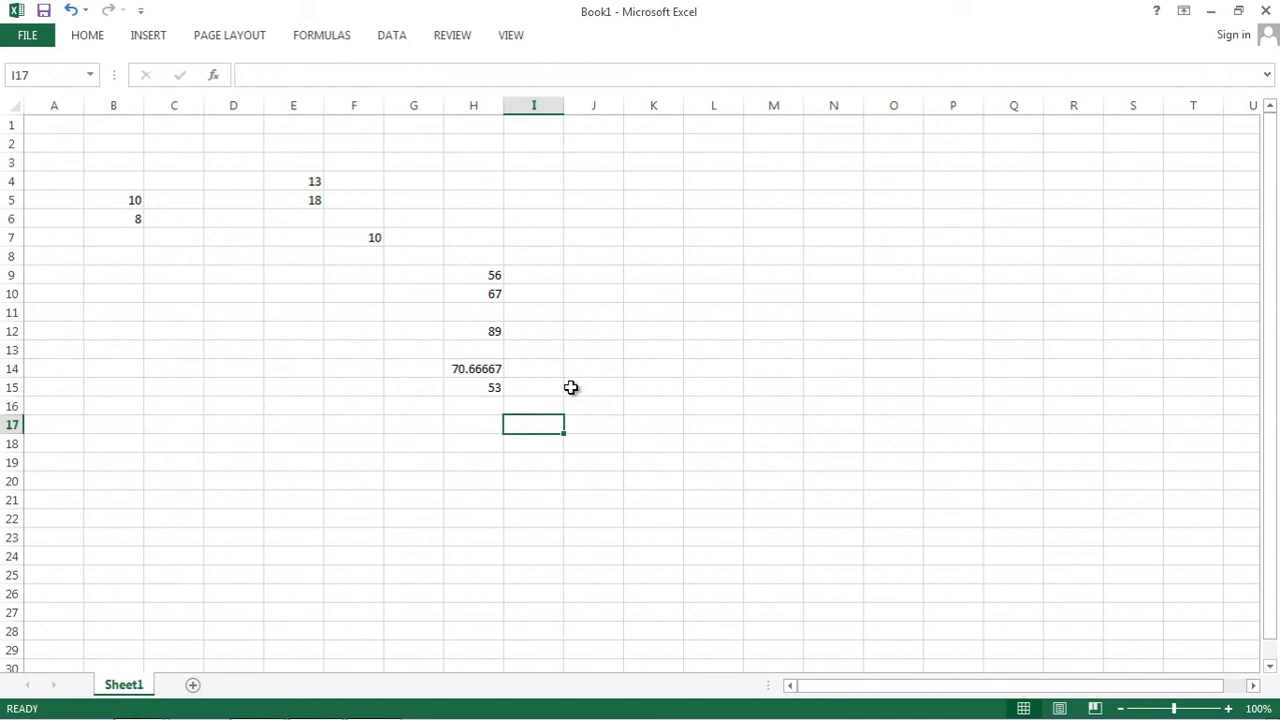
left_click(587, 404)
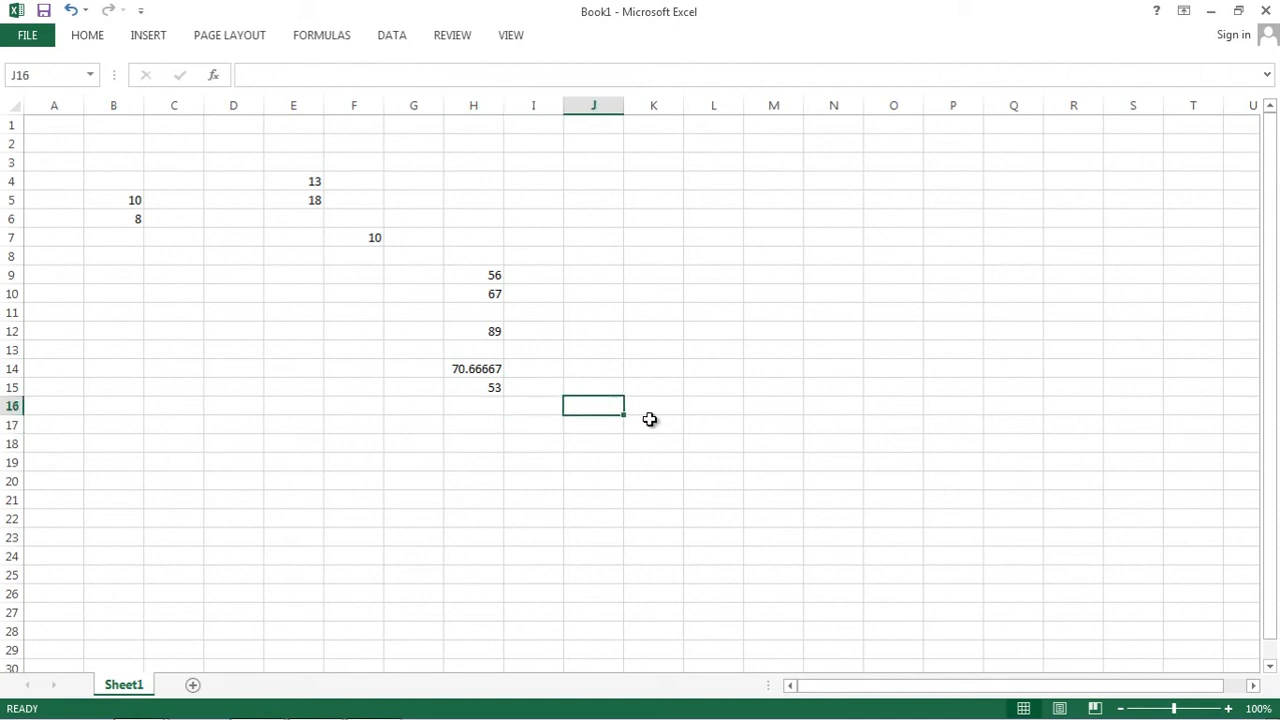